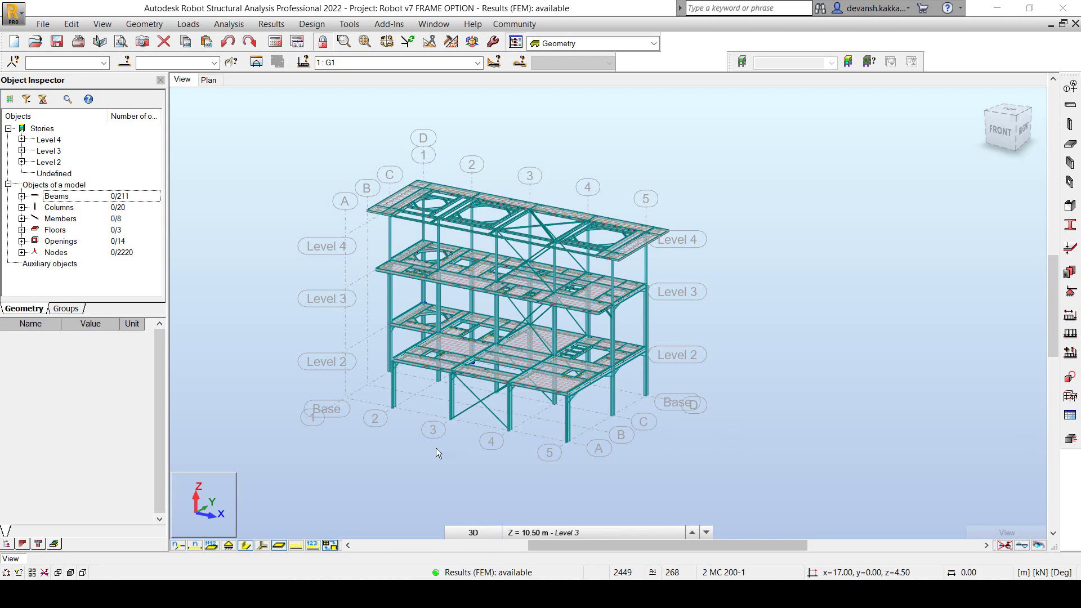
Examine the properties of the Level 2 edge beam on line A between grids 3 and 4, including its releases
scroll(404, 403, up, 2)
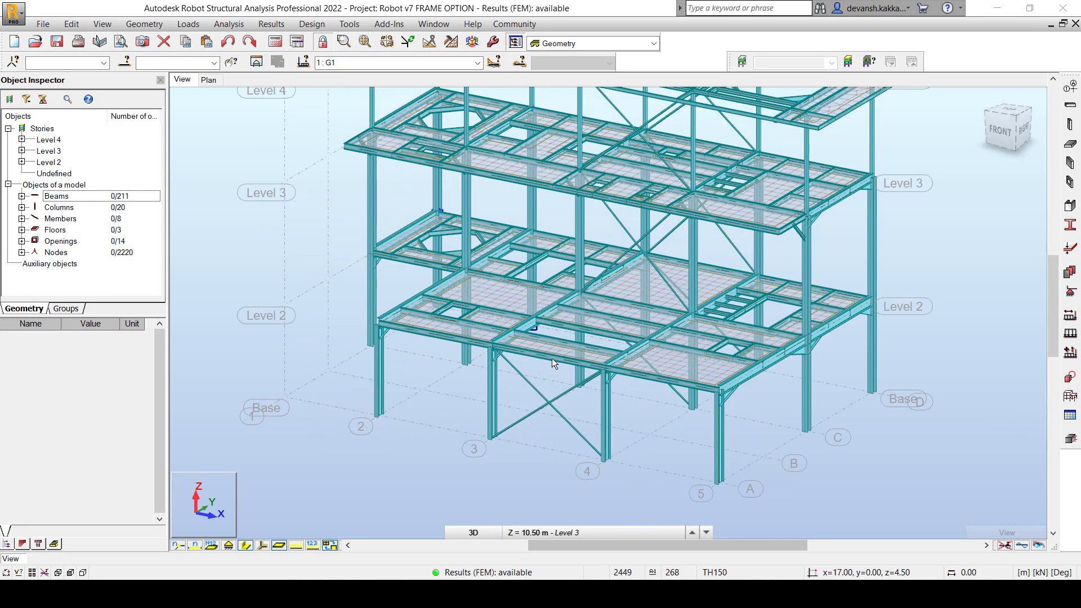
scroll(495, 373, up, 1)
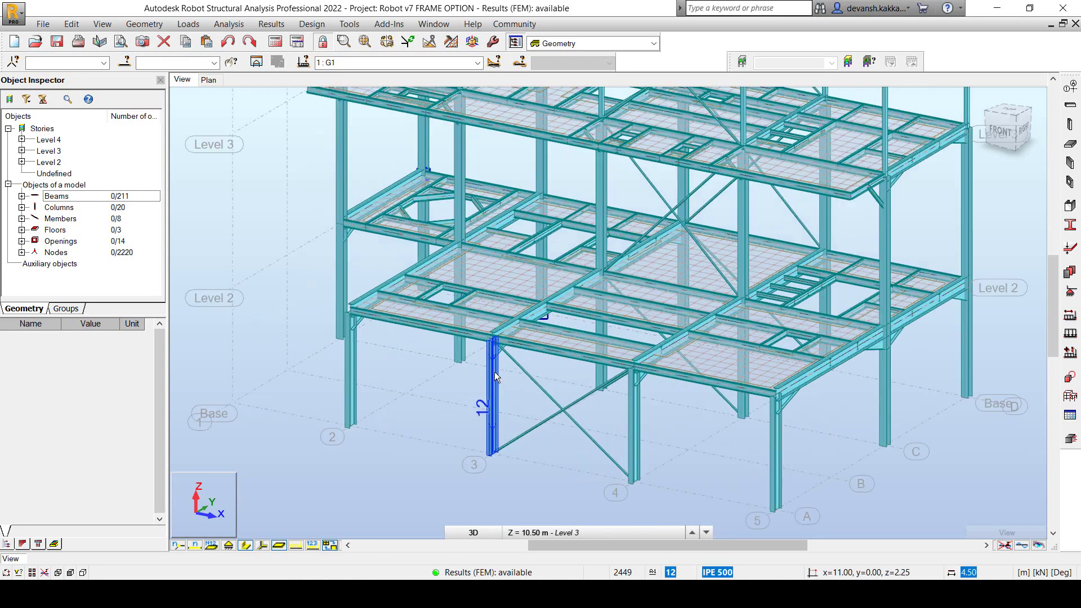
click(515, 346)
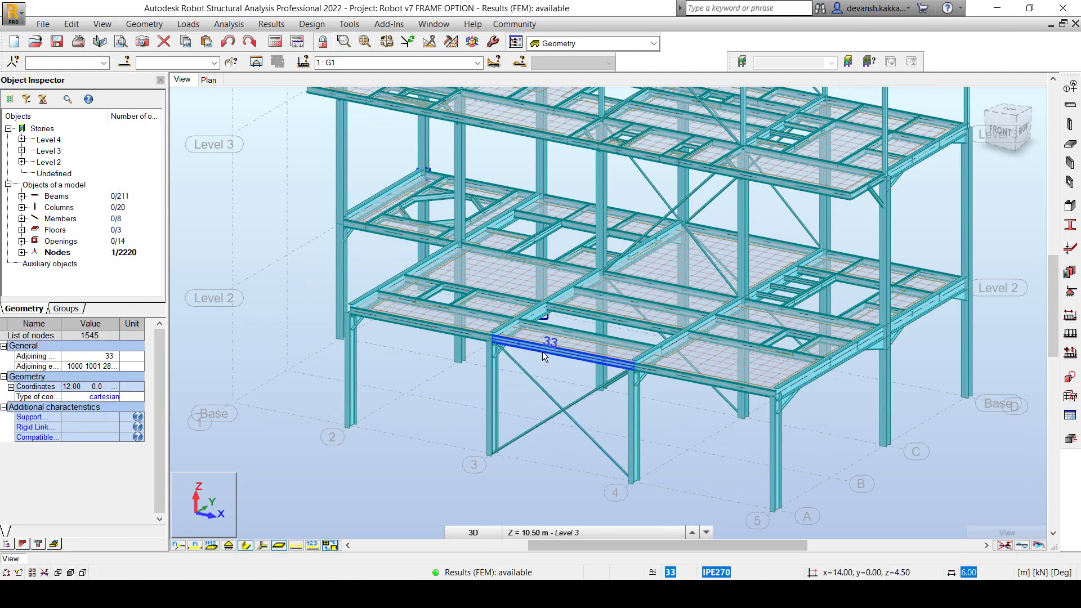
click(541, 353)
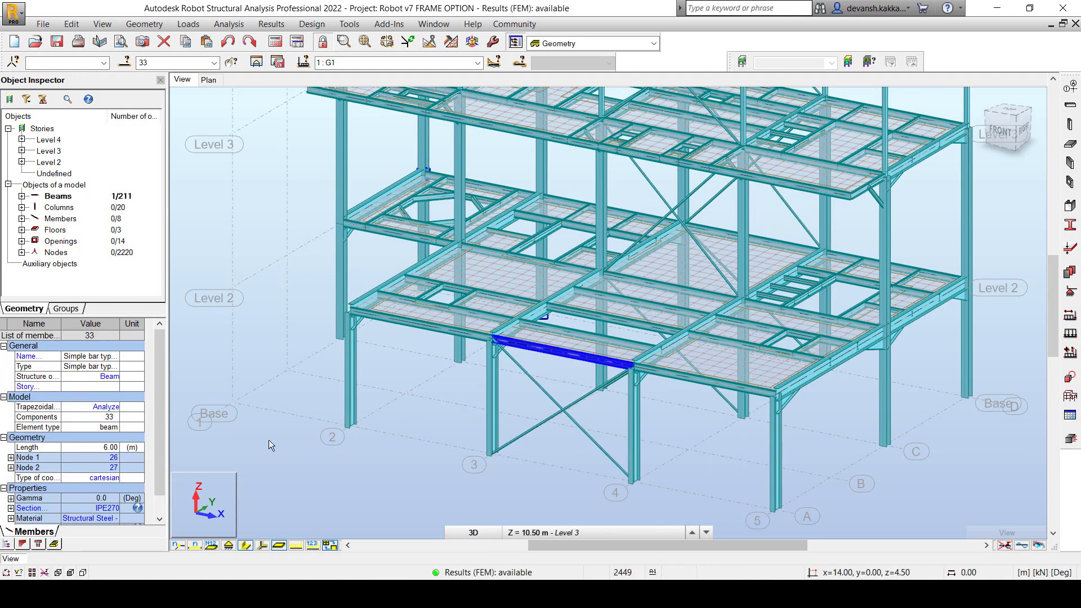
scroll(157, 370, down, 2)
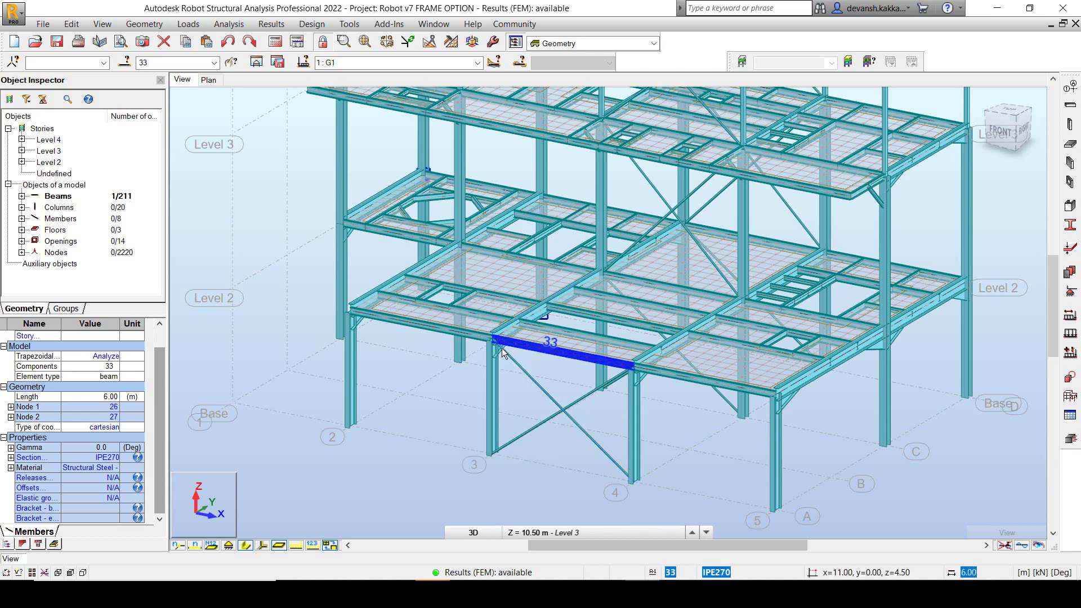
click(420, 411)
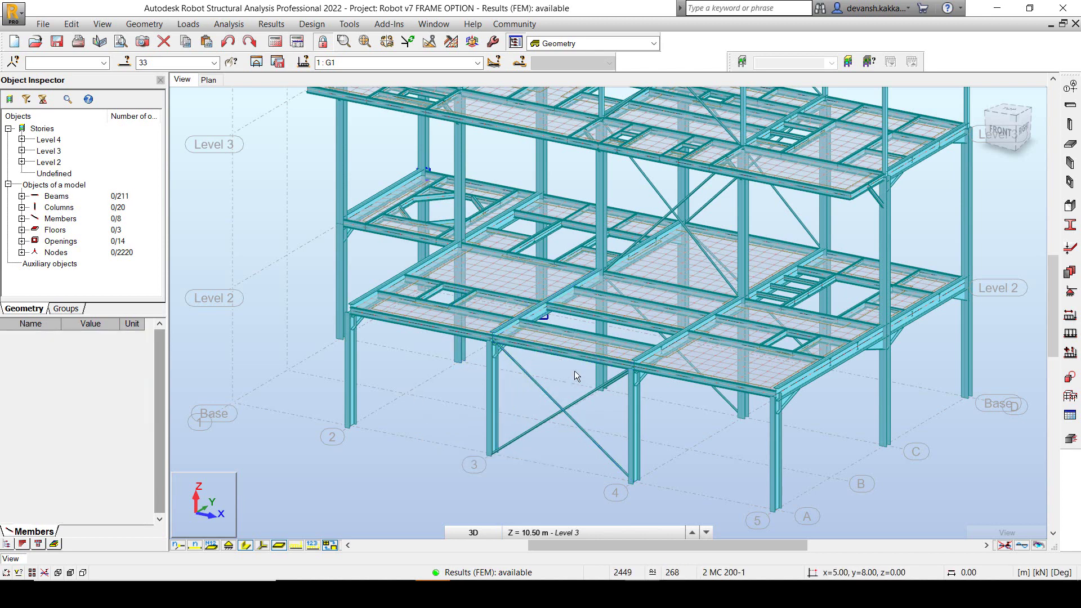
Examine the properties of secondary beam 102, just inside the Level 2 edge beam between grids 2 and 3
scroll(535, 372, up, 5)
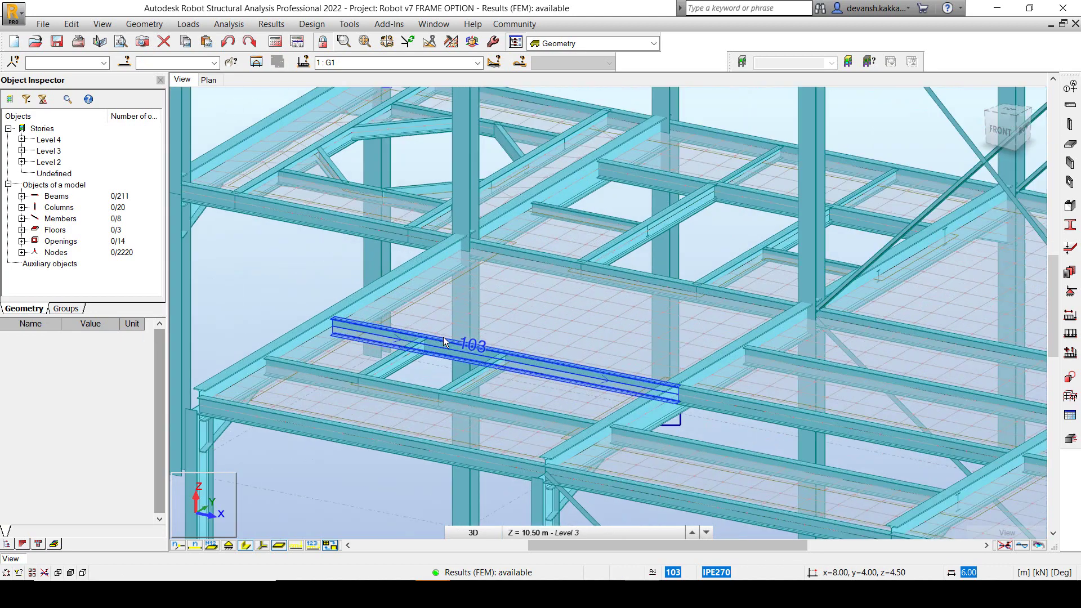
click(368, 361)
click(323, 369)
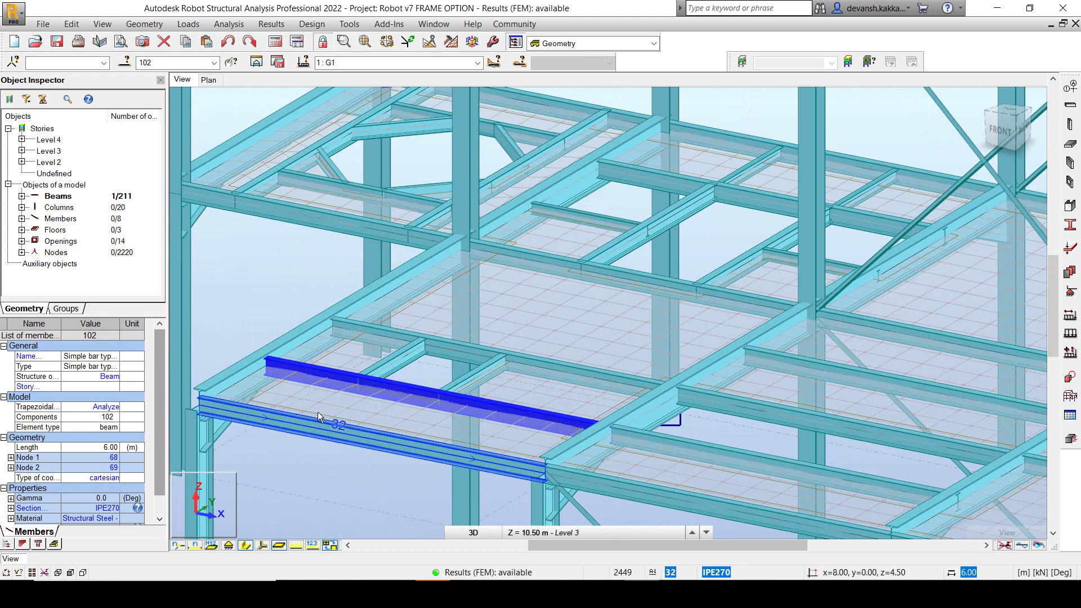
click(363, 476)
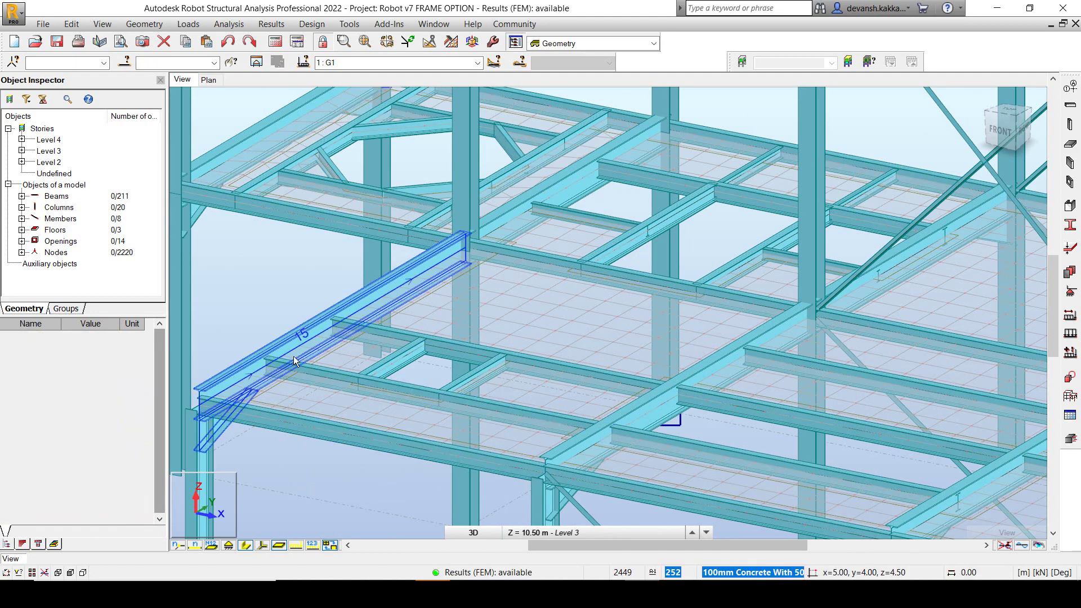
Open the member releases settings and place them clear of the beams being worked on
click(144, 23)
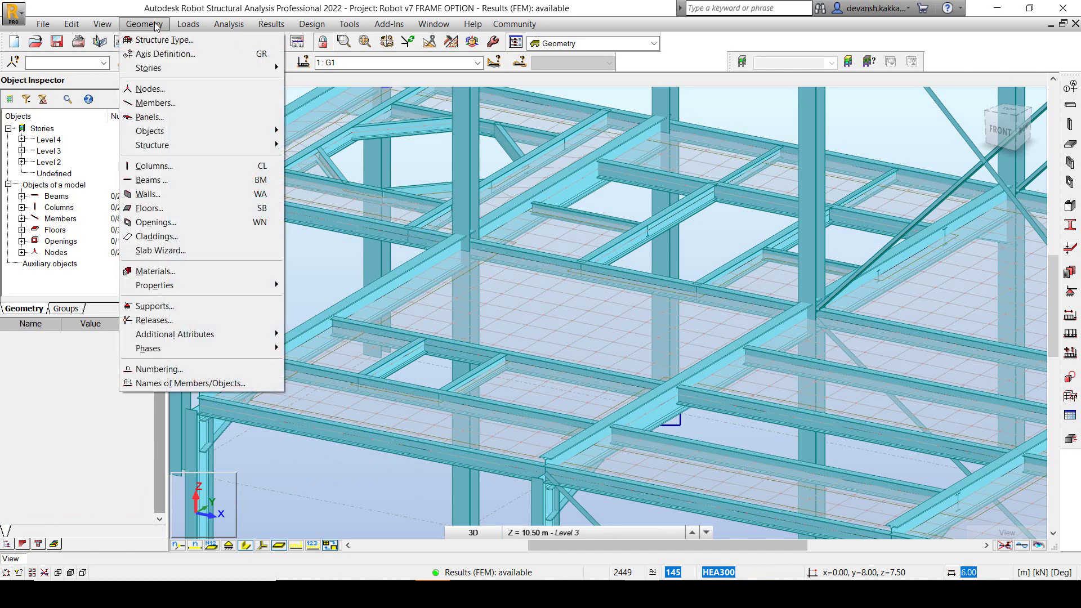
click(224, 321)
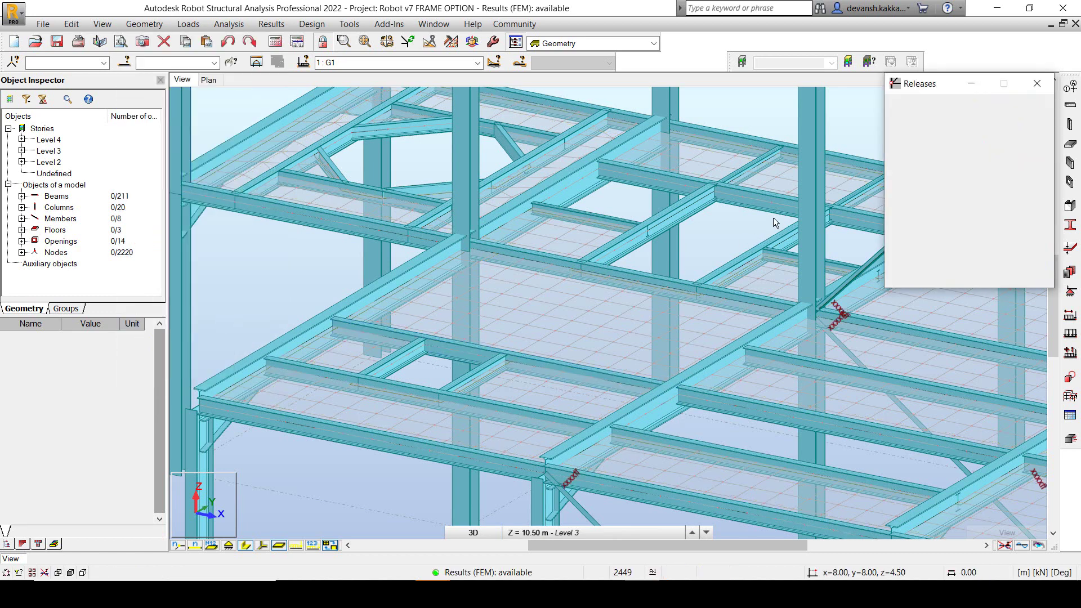
drag(900, 89, 774, 144)
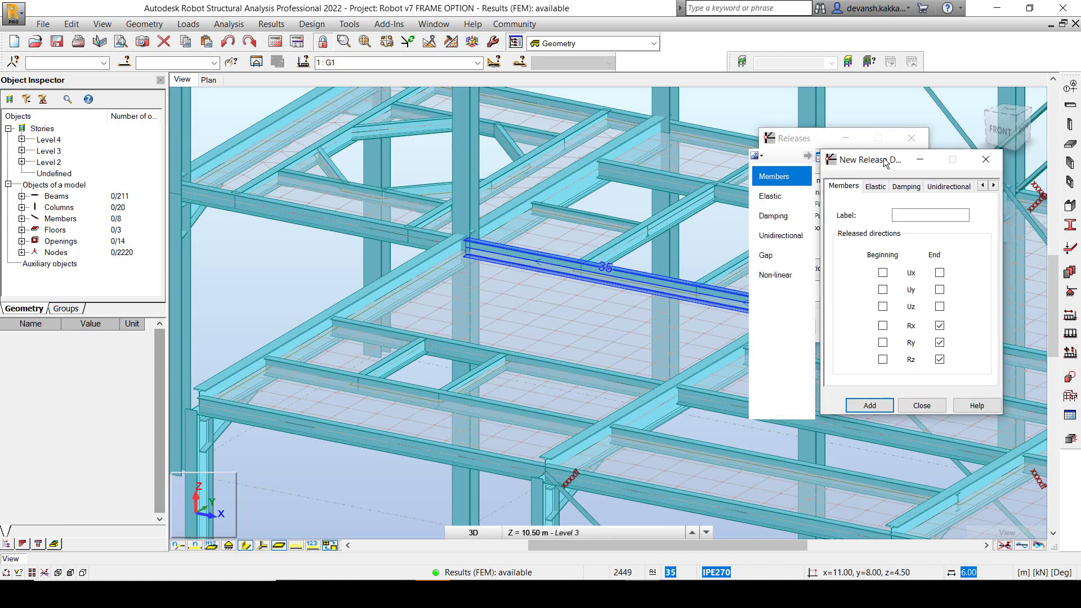
drag(880, 160, 818, 204)
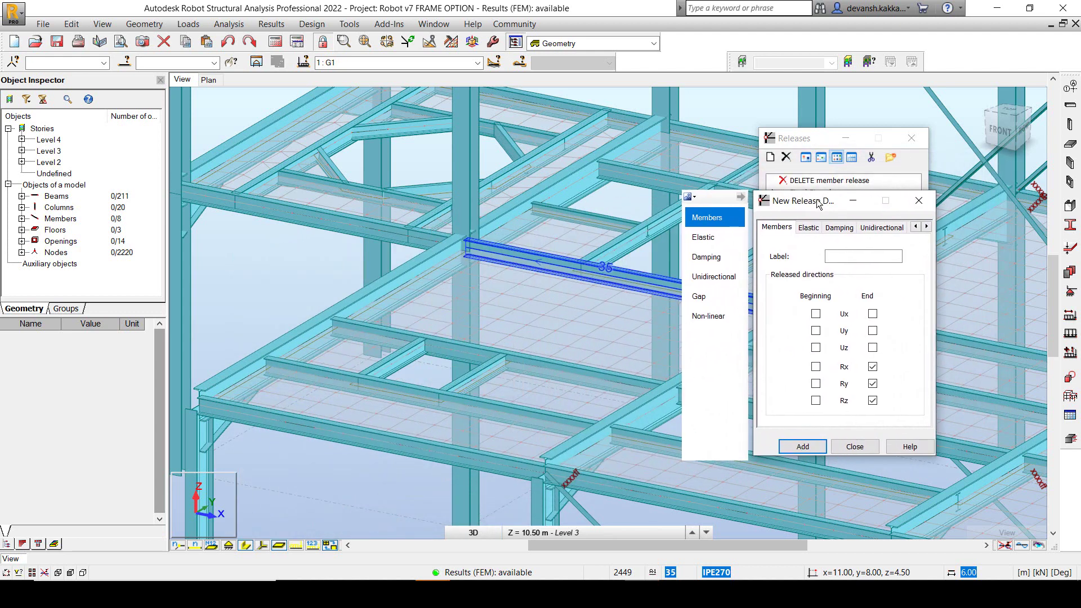
click(848, 257)
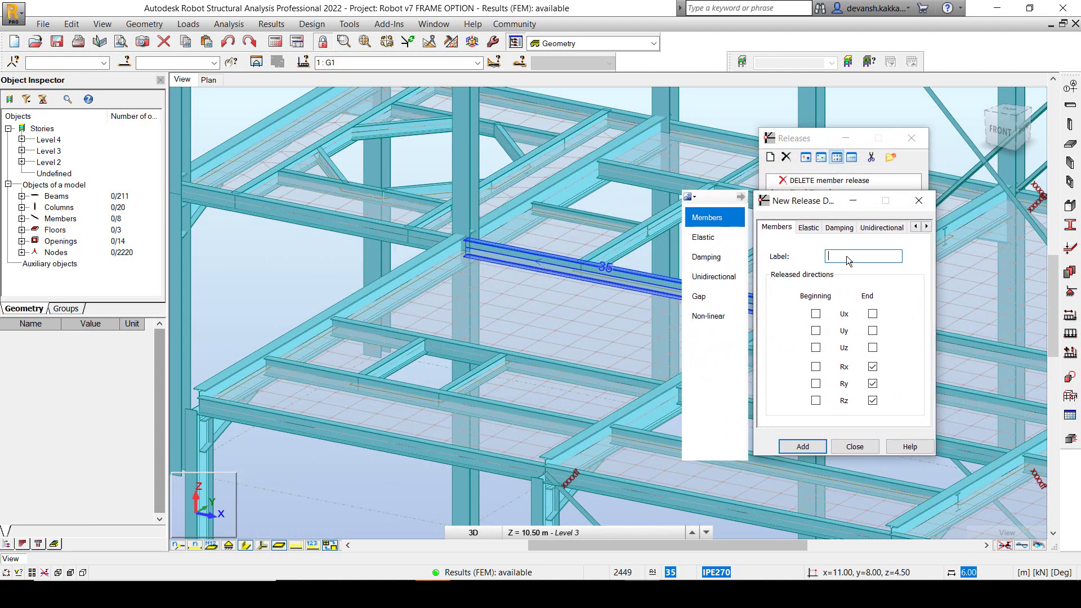
click(816, 314)
click(816, 331)
click(815, 348)
click(816, 314)
click(815, 331)
click(815, 348)
drag(808, 207, 401, 236)
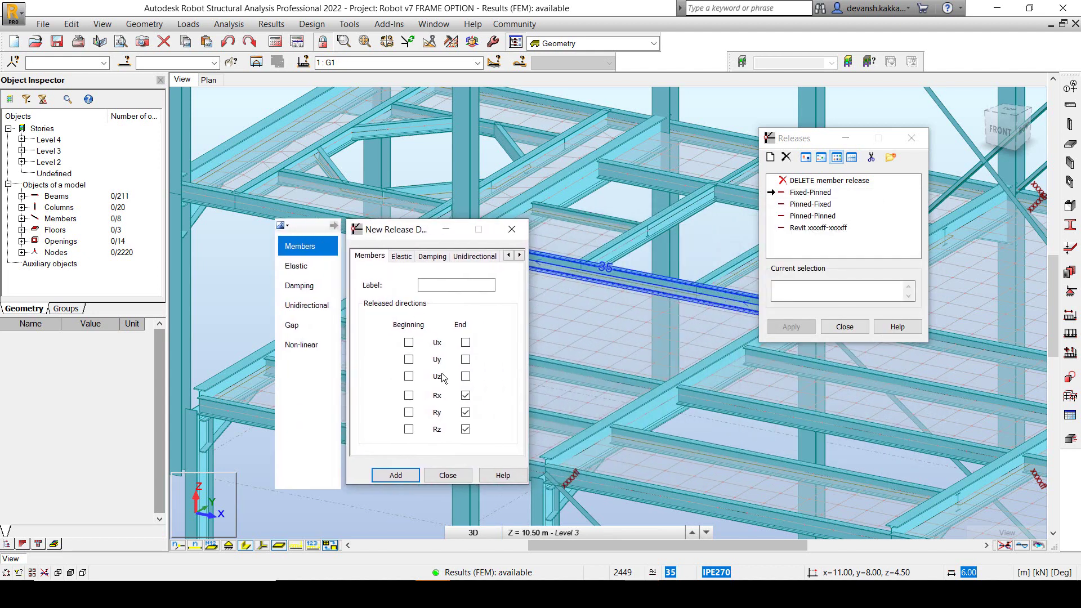
click(409, 396)
click(409, 413)
click(409, 429)
click(439, 288)
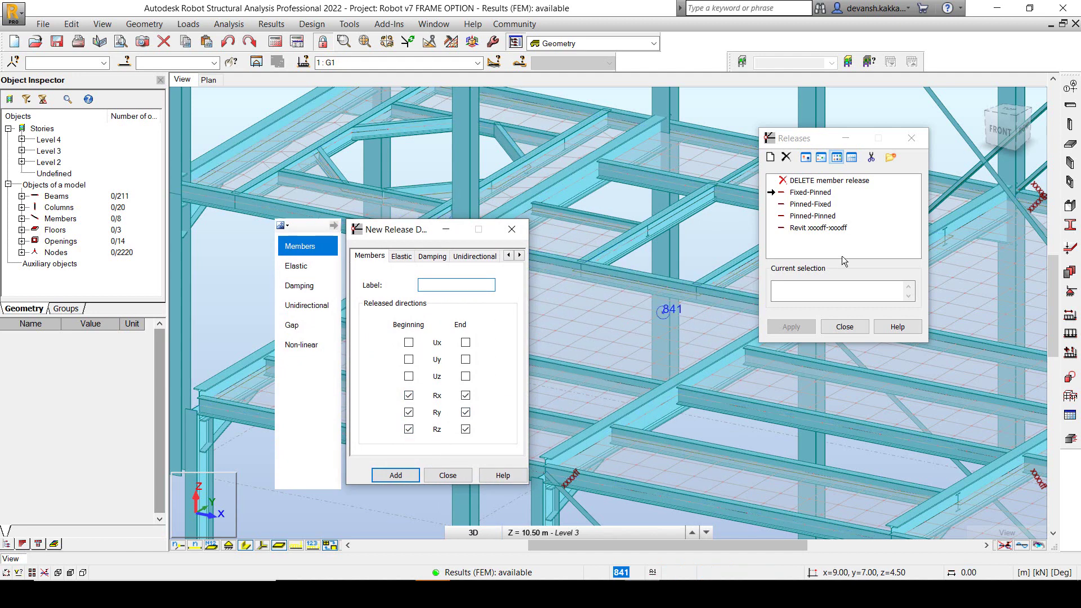
Assign the Pinned-Pinned release to secondary beam 102 on Level 2, accept the change to the results, and close the releases settings
click(820, 217)
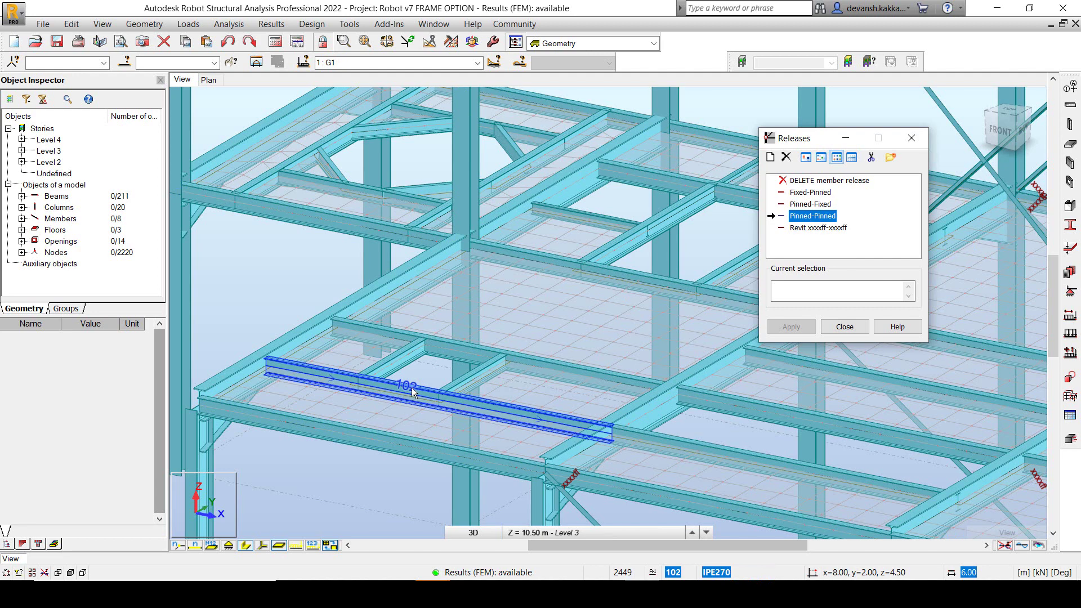
click(248, 546)
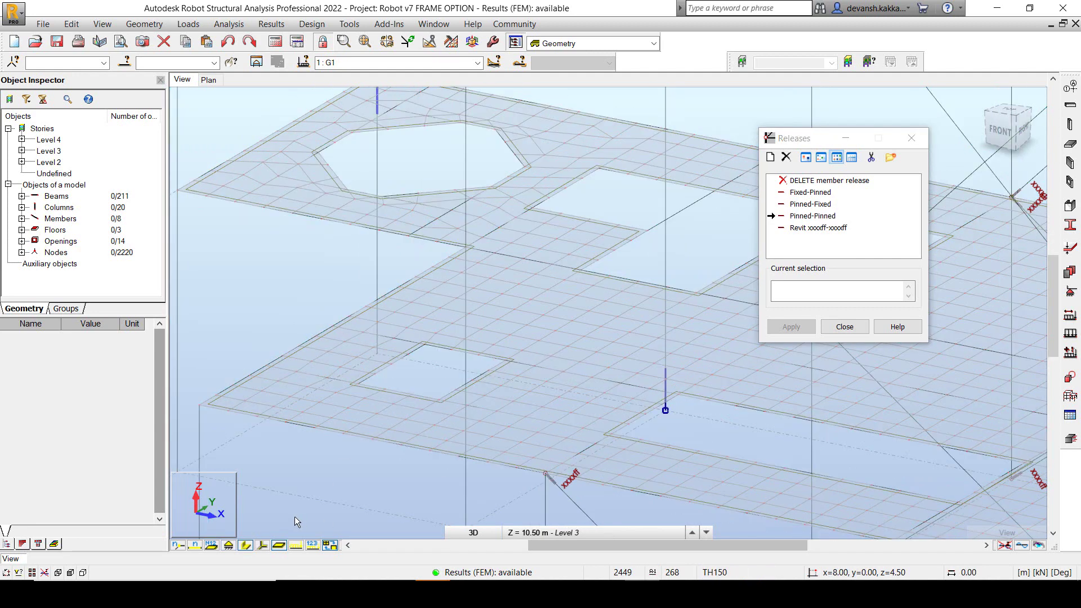
click(244, 546)
click(337, 377)
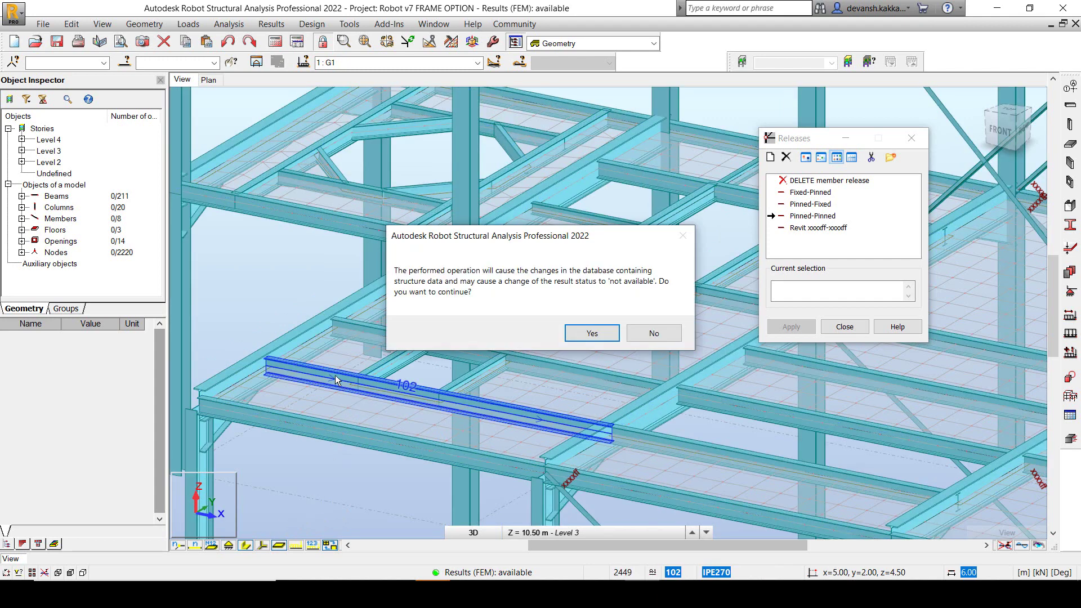
click(591, 333)
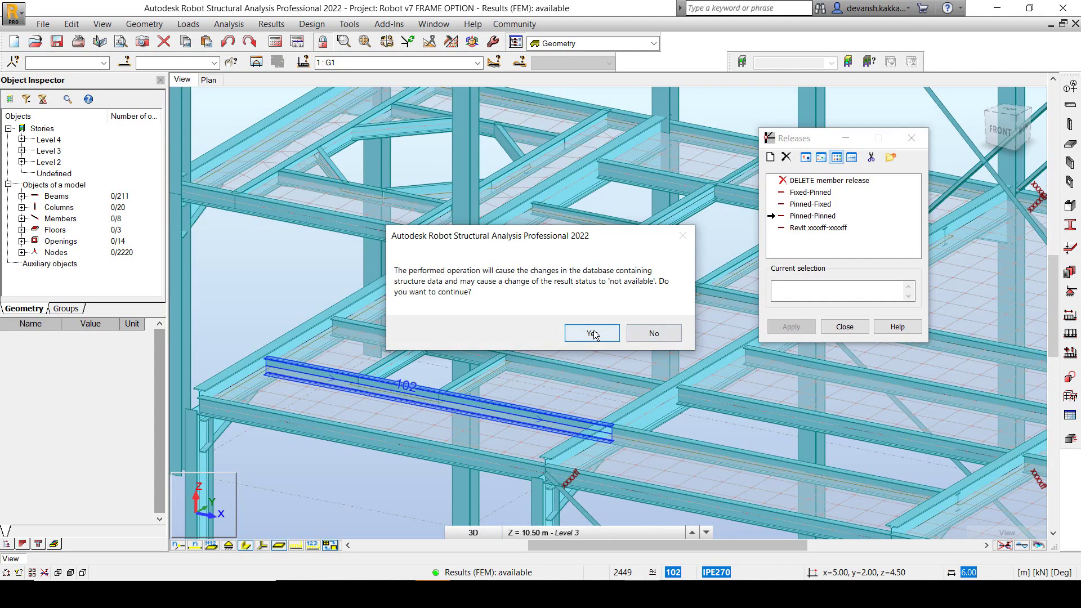
click(781, 291)
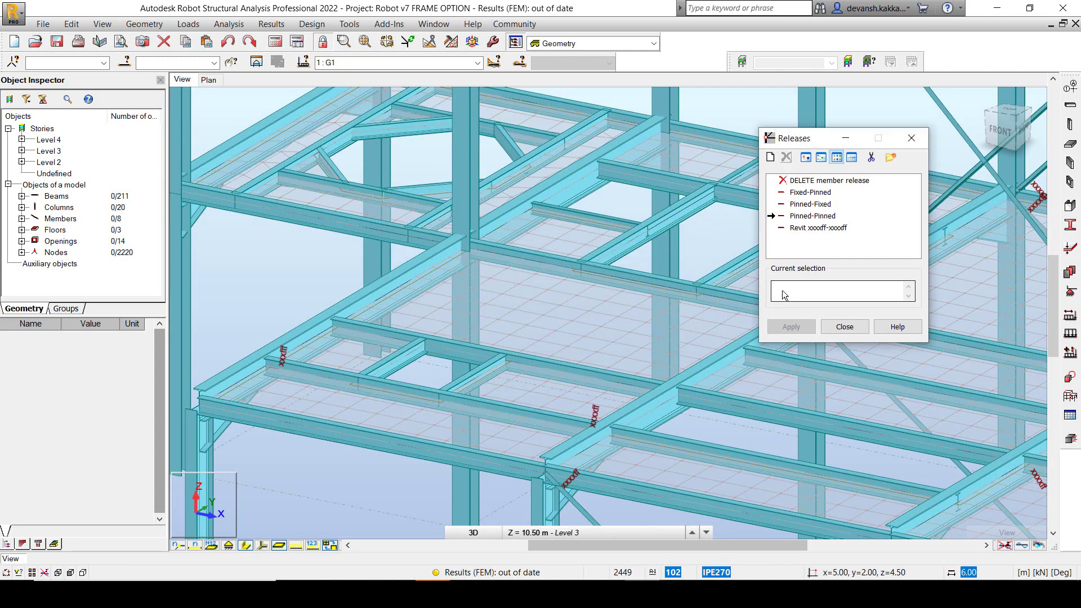
click(845, 327)
Turn on release codes alongside the release symbols in the model's display settings
click(455, 409)
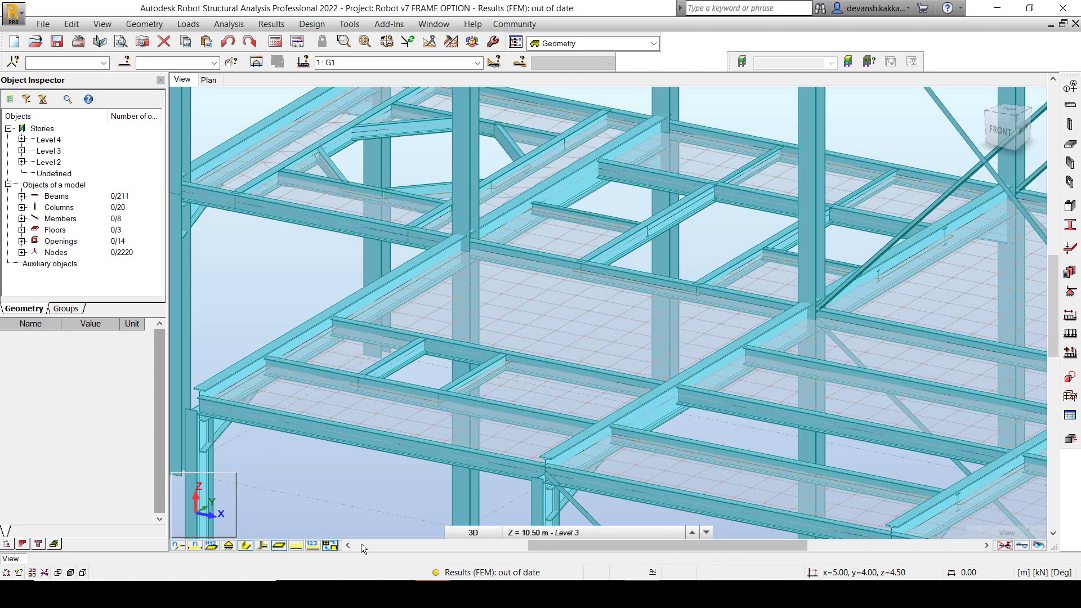
click(32, 572)
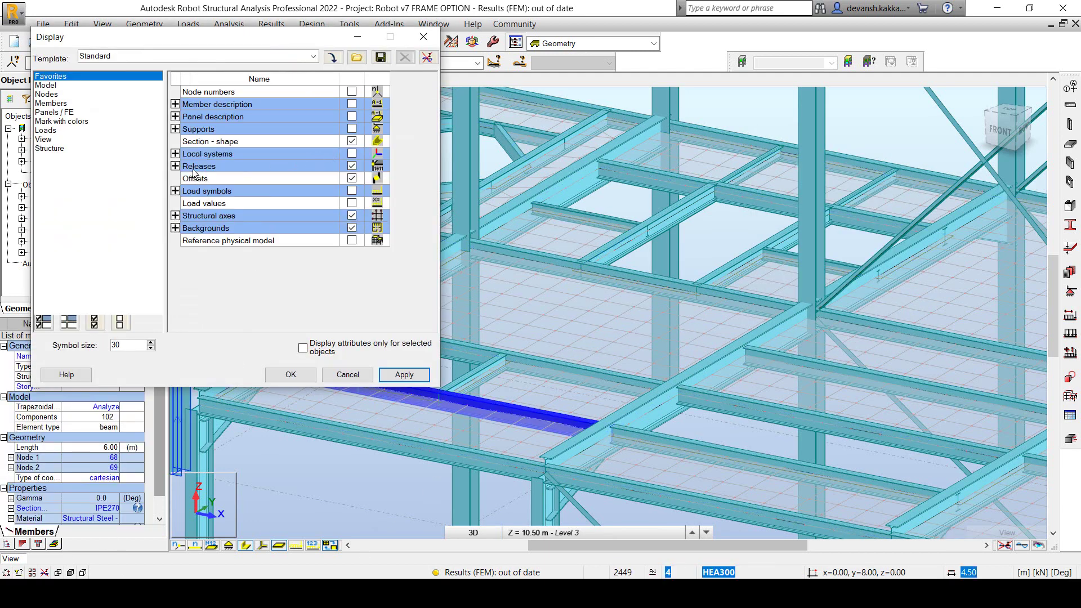
click(175, 166)
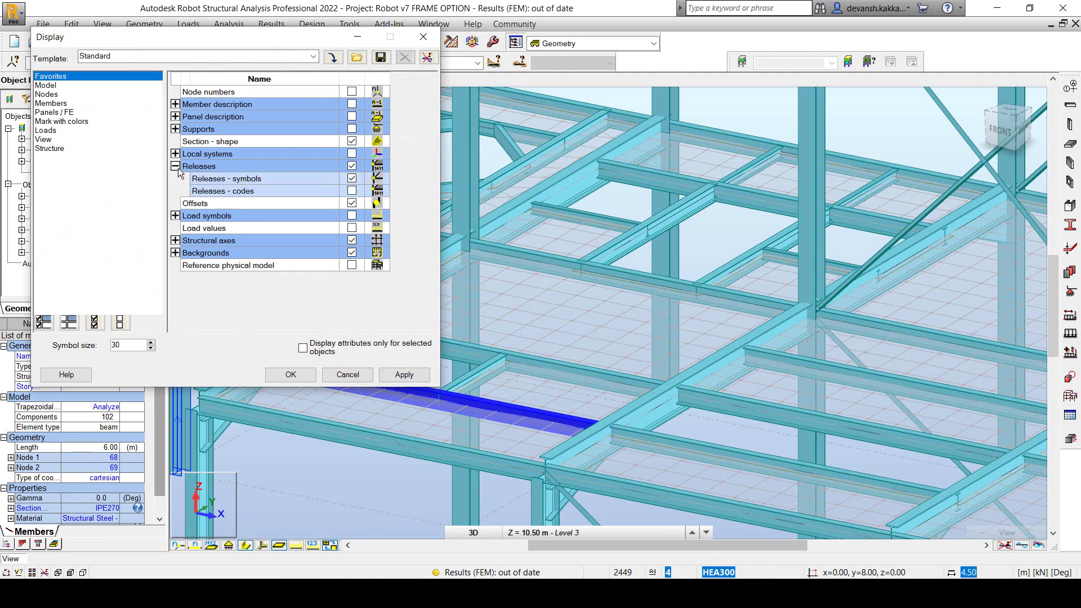
click(352, 190)
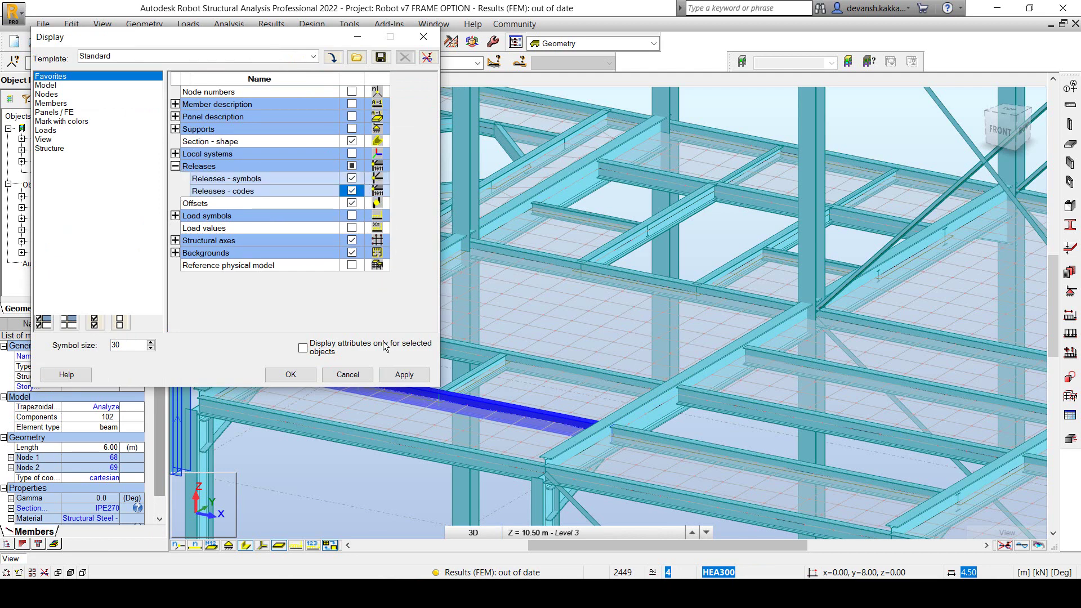
click(403, 374)
click(287, 375)
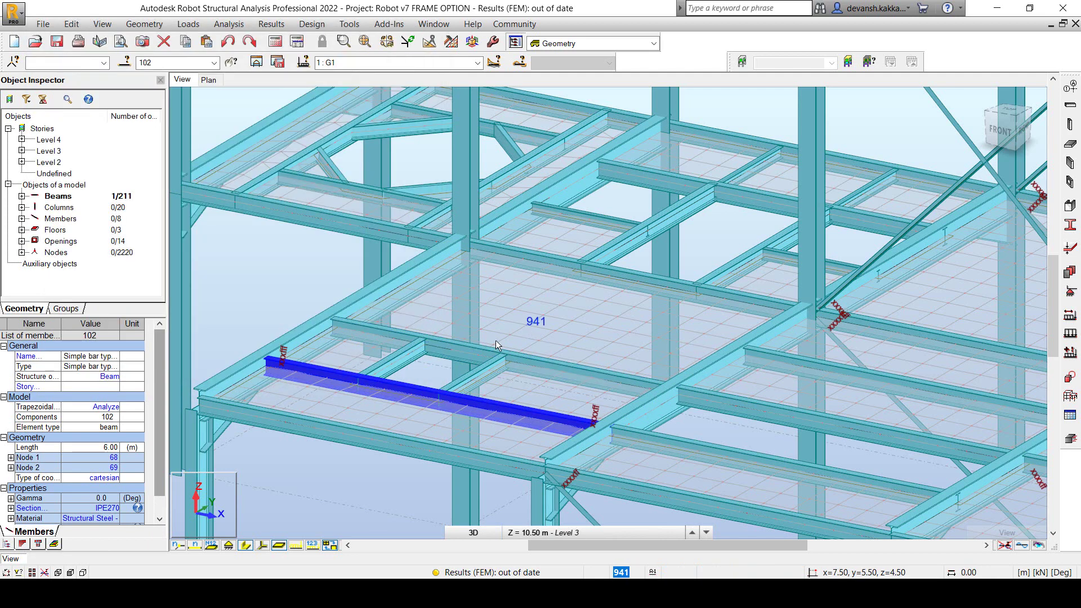
Examine the release code at the start of beam 102 up close
scroll(295, 353, up, 3)
click(212, 241)
scroll(440, 263, up, 5)
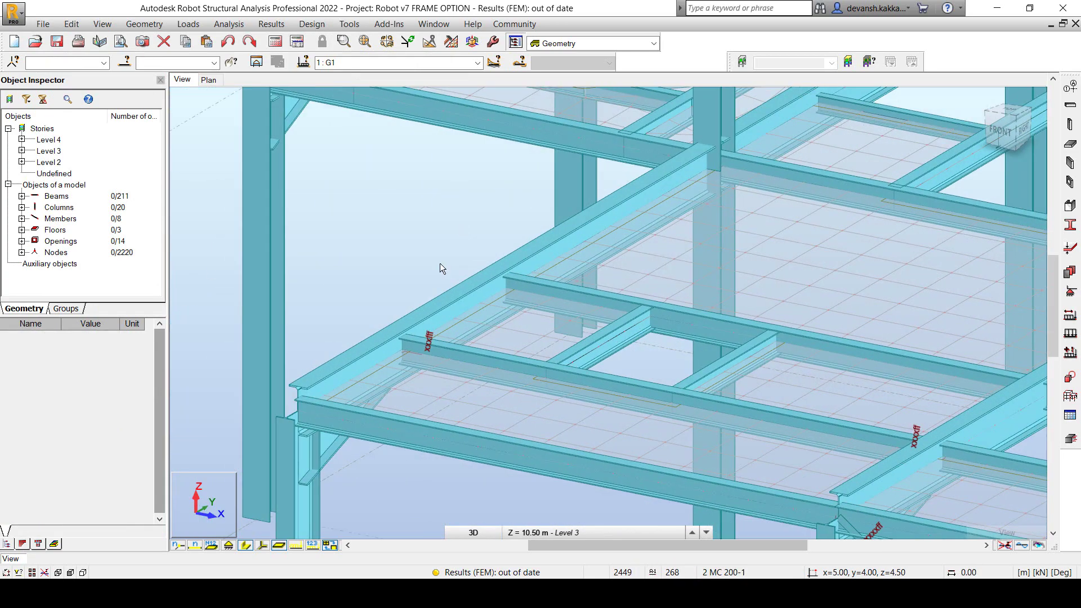
scroll(431, 355, up, 3)
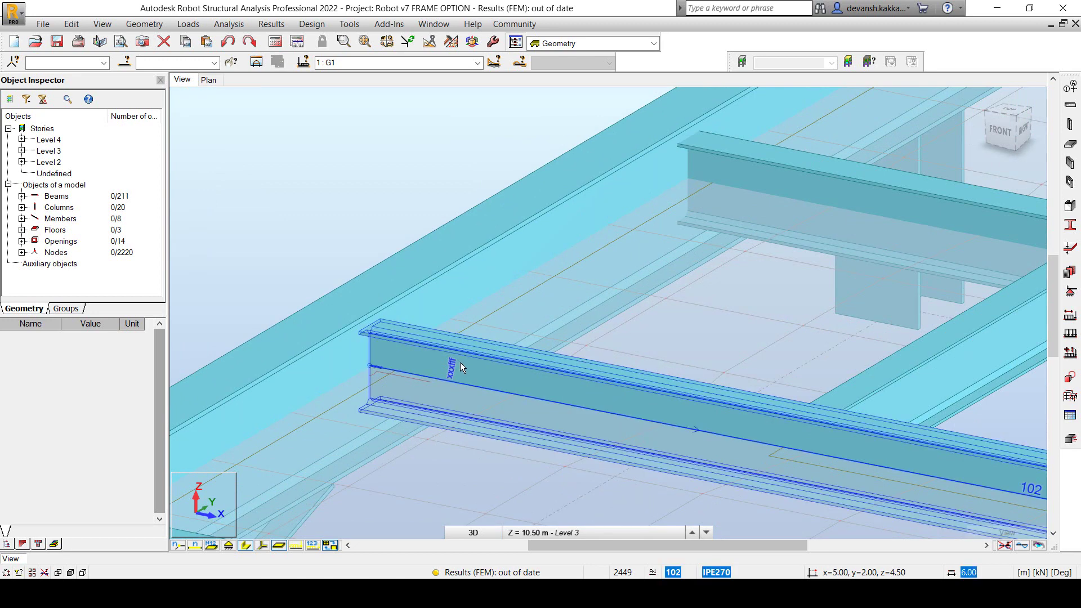
scroll(456, 344, down, 1)
middle_drag(454, 343, 353, 299)
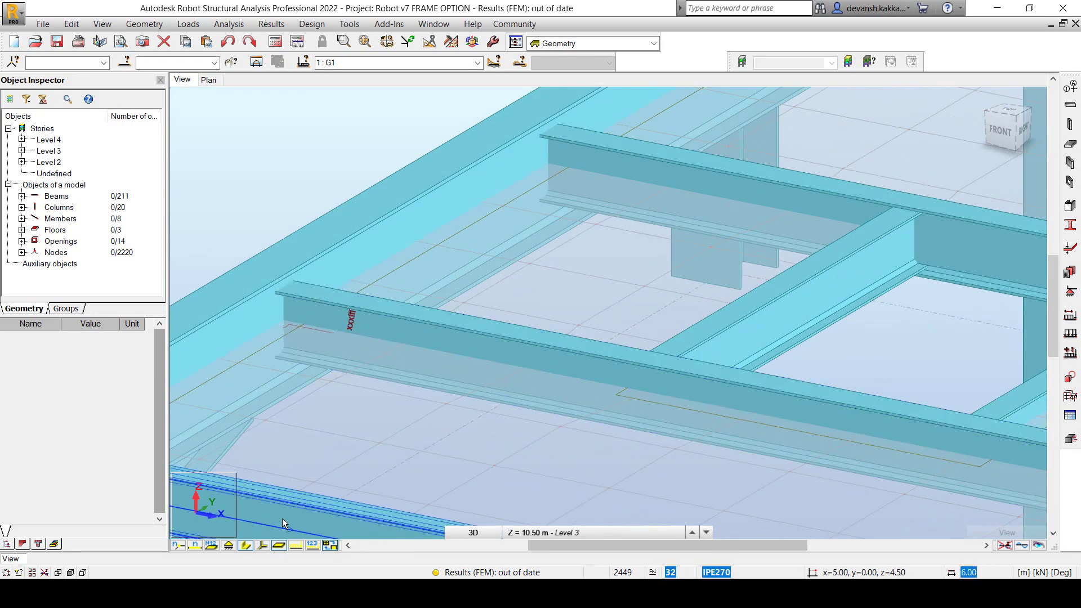
Hide the section shapes and floor panel fill, show the load symbols, and inspect the release symbol at beam 102's start
click(263, 546)
click(263, 546)
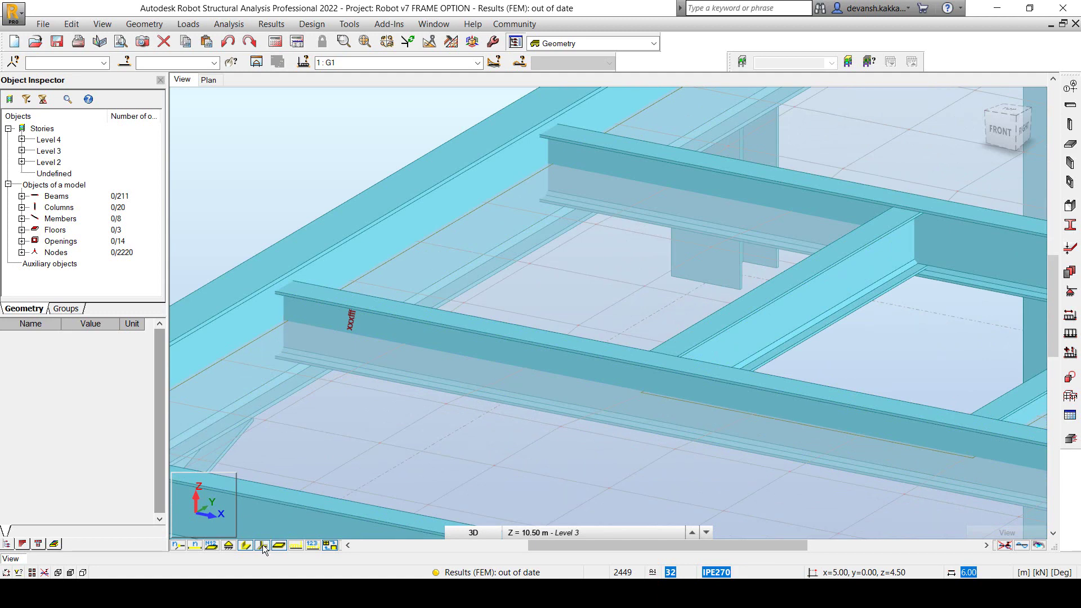
click(246, 545)
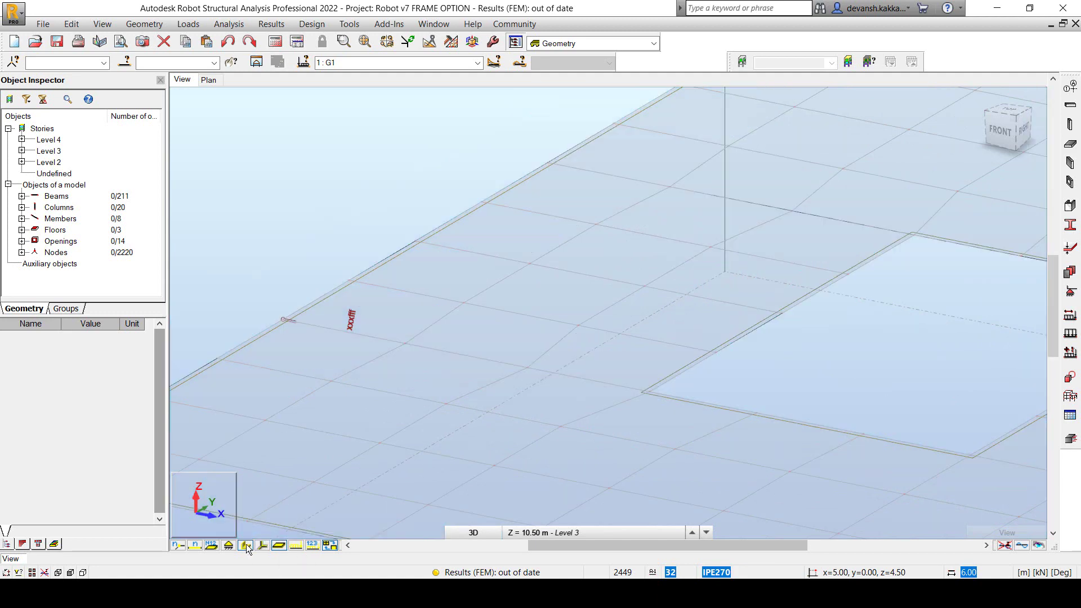
click(314, 546)
click(313, 546)
click(296, 545)
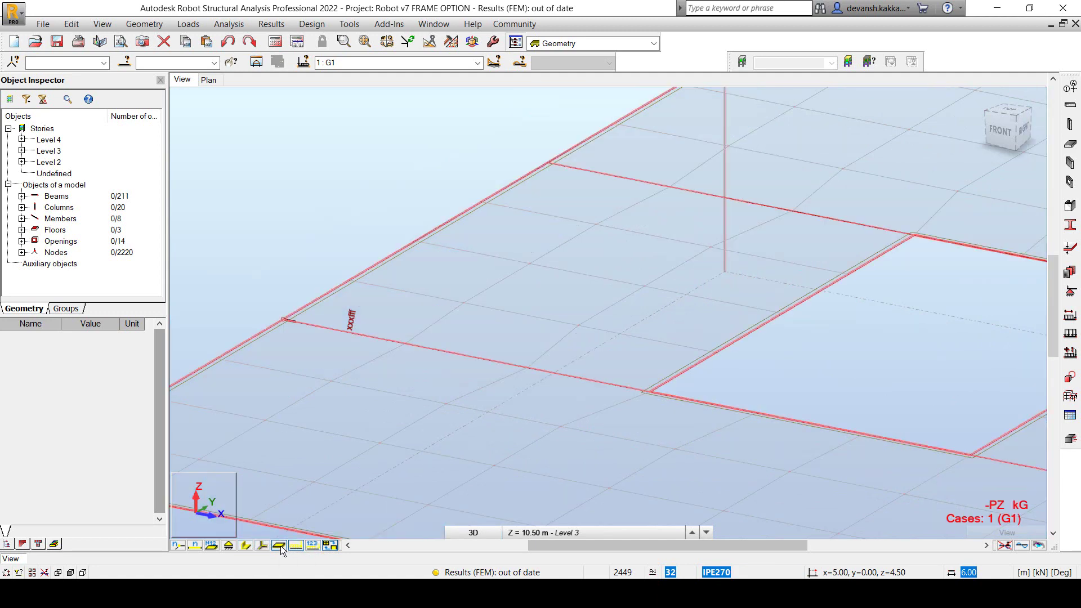
scroll(284, 329, up, 6)
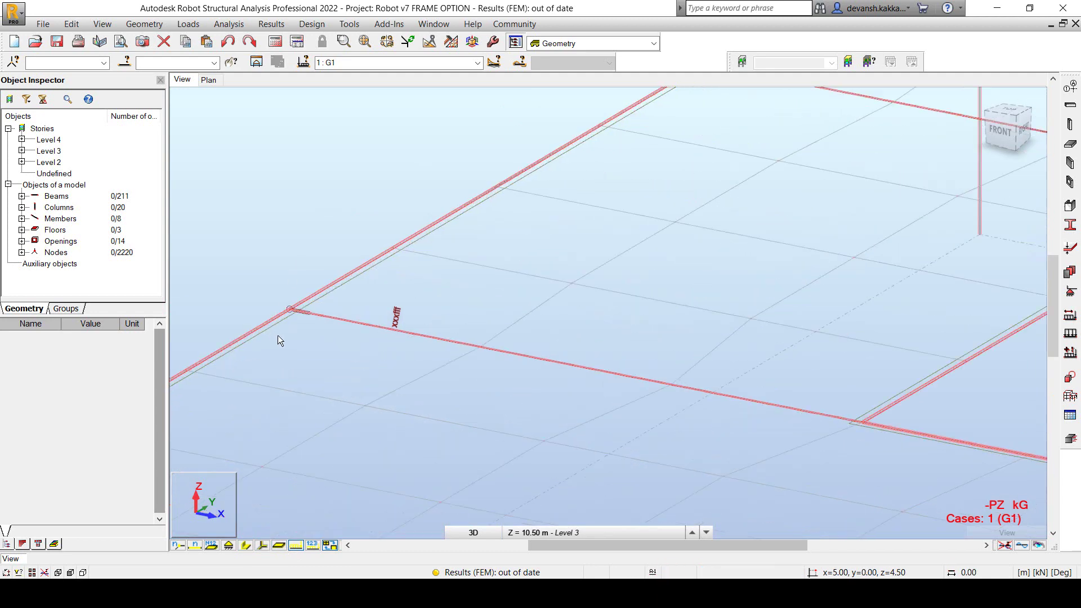
scroll(300, 285, down, 5)
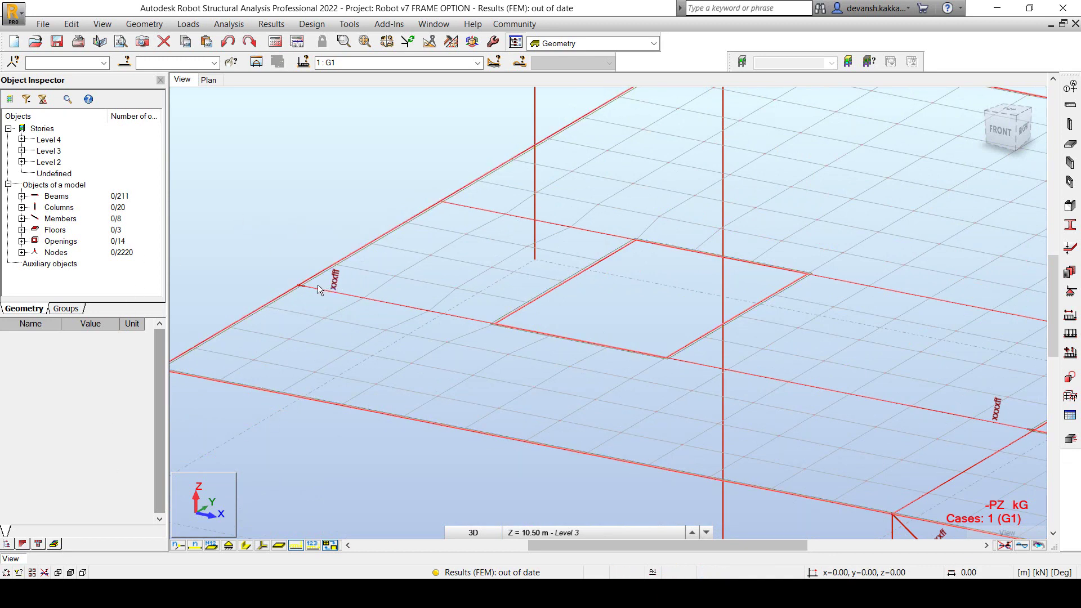
Set the end releases of secondary beam 103, next to the floor opening on Level 2, to Pinned-Pinned
click(465, 207)
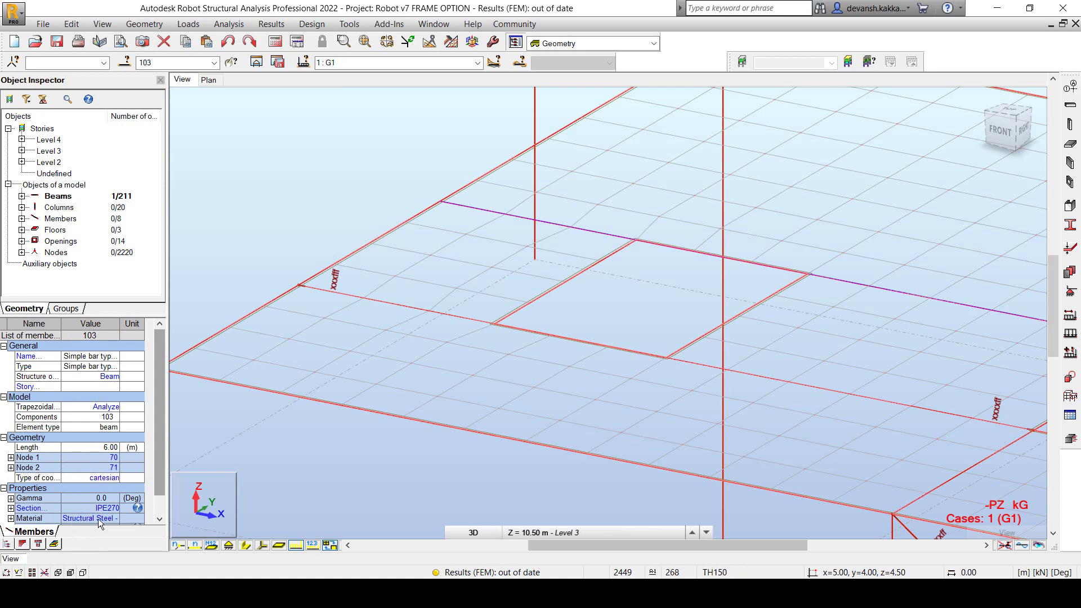
scroll(164, 469, down, 2)
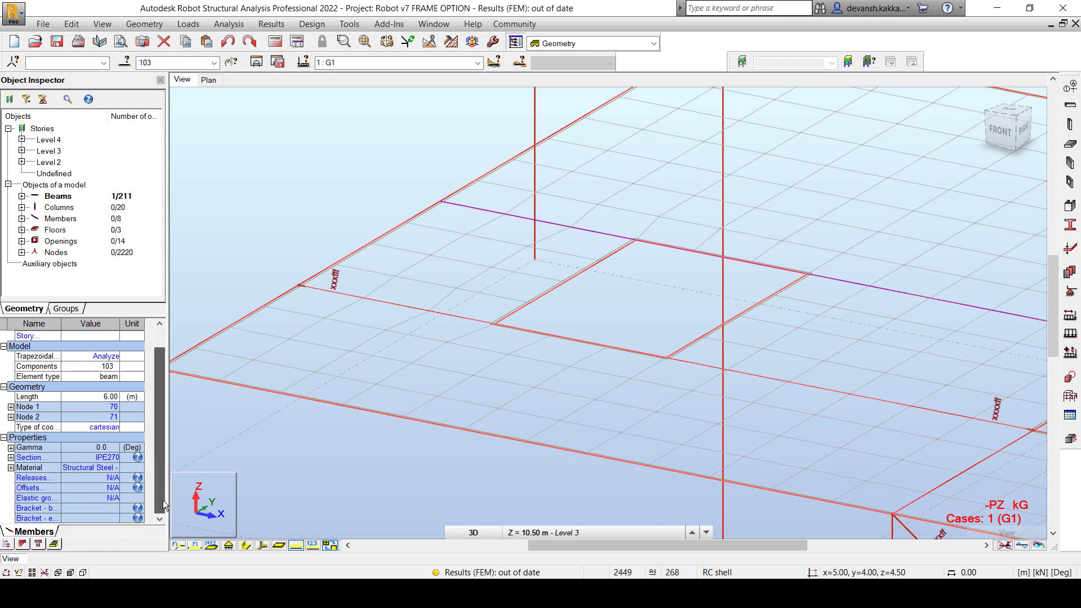
click(109, 478)
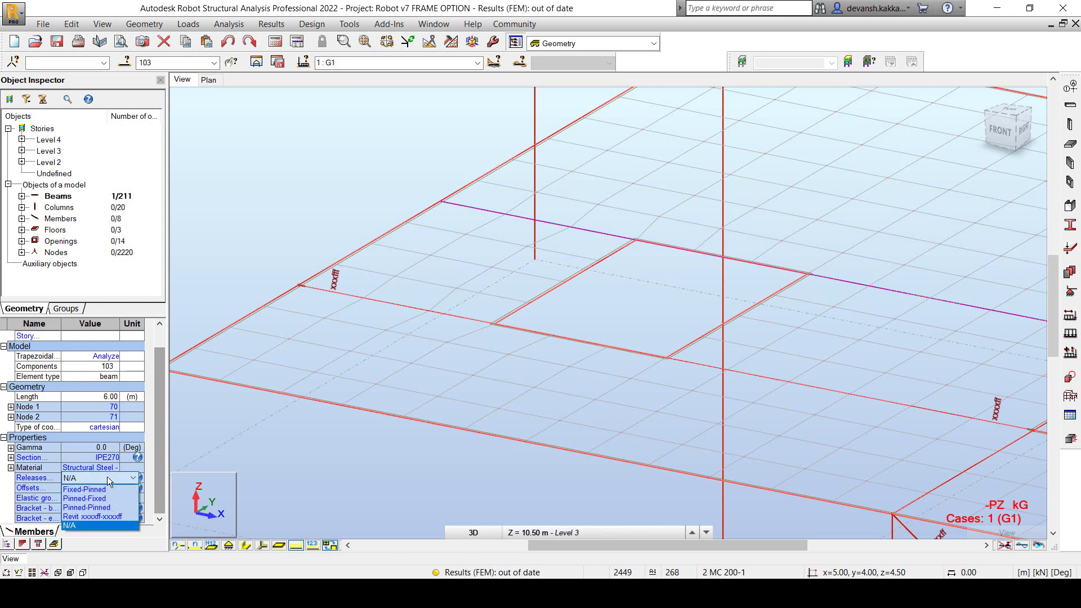
click(106, 508)
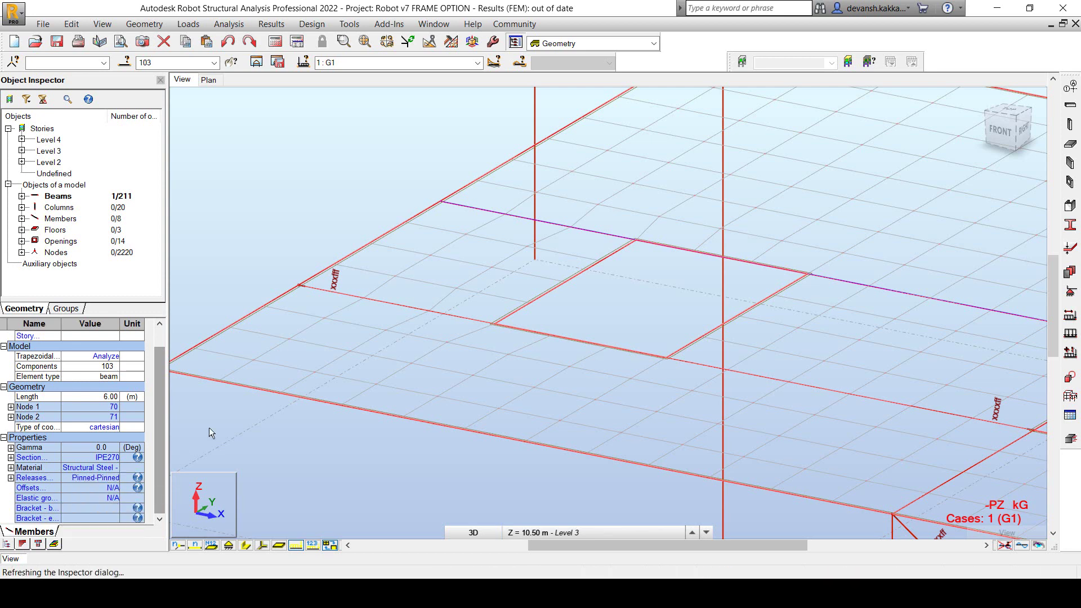
click(517, 228)
scroll(330, 215, down, 5)
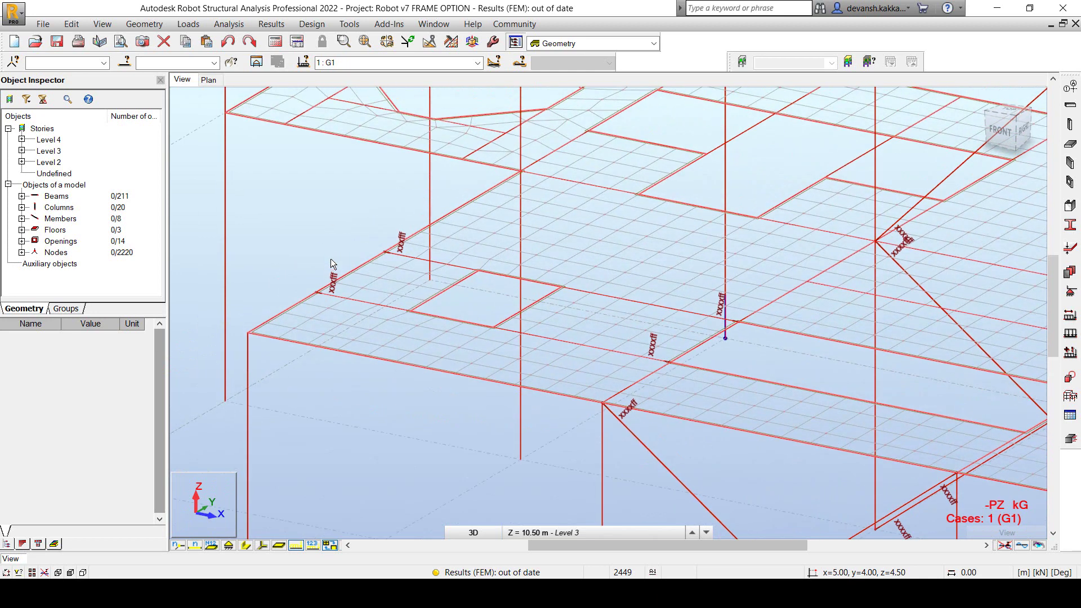
scroll(330, 258, down, 2)
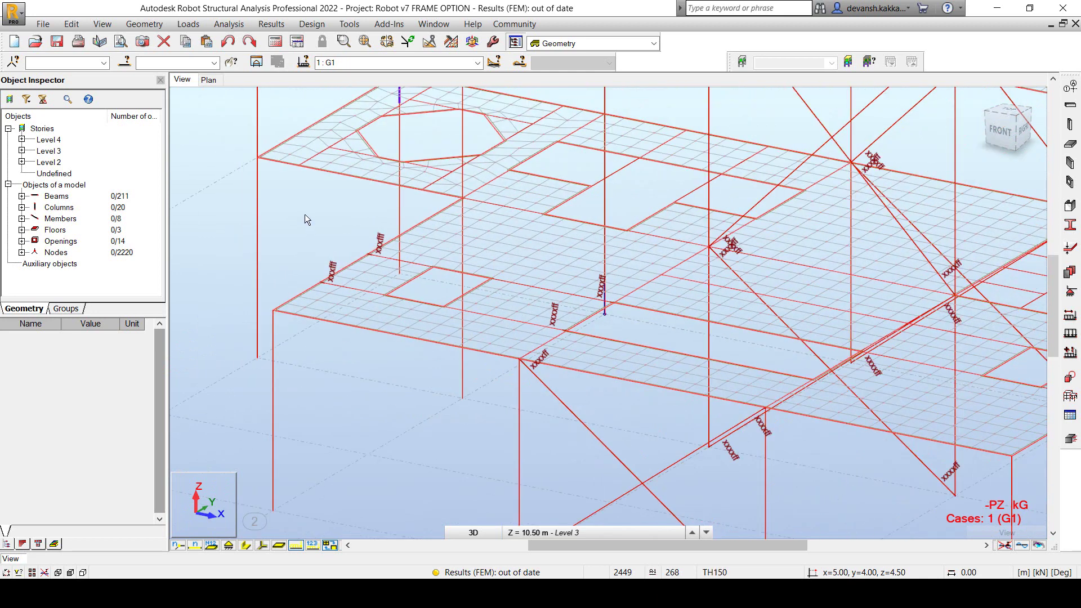
middle_drag(305, 215, 285, 292)
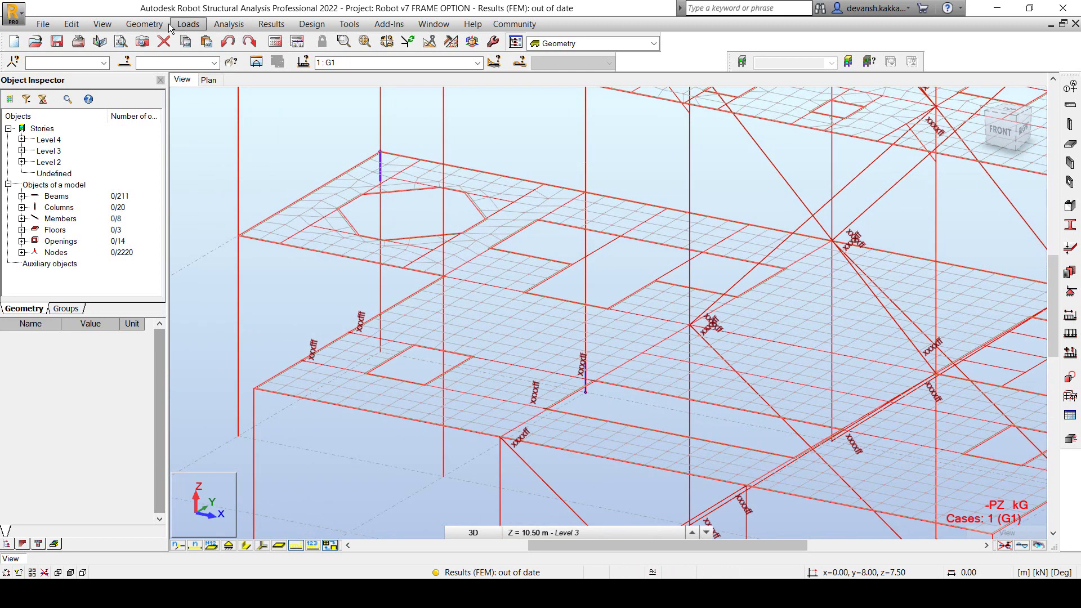
Show the members' section shapes again and locate column 11 at the frame's corner on grid 2
click(144, 24)
mouse_move(197, 284)
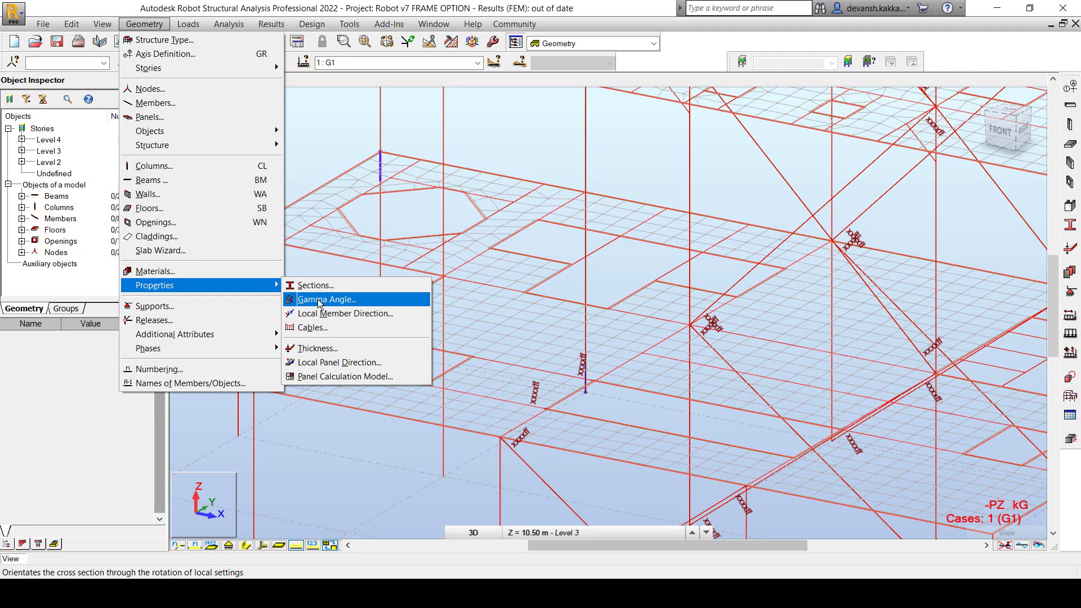
click(282, 548)
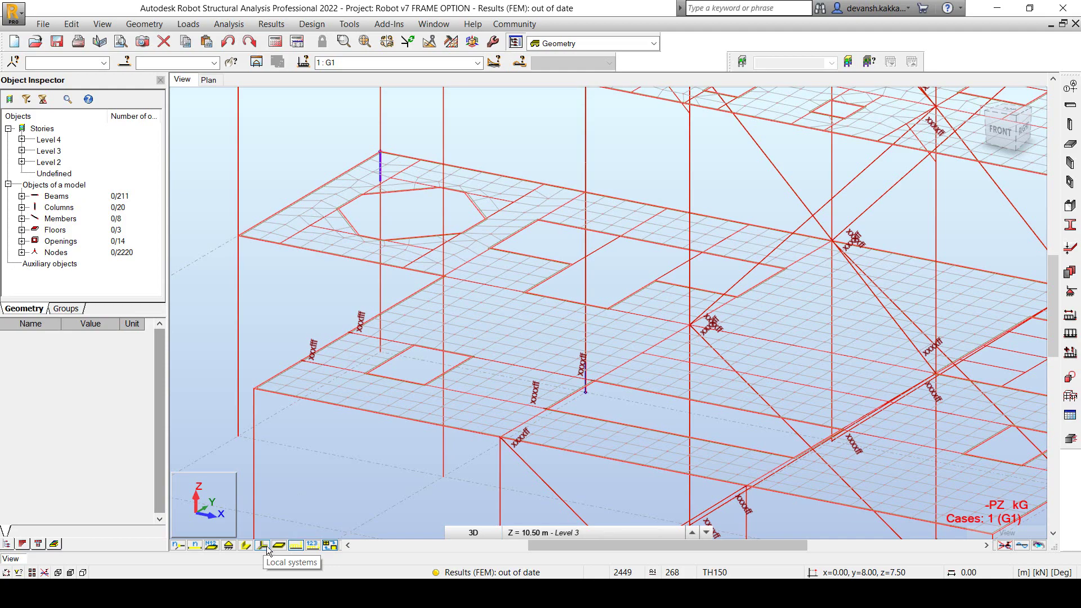
click(245, 546)
scroll(313, 448, up, 4)
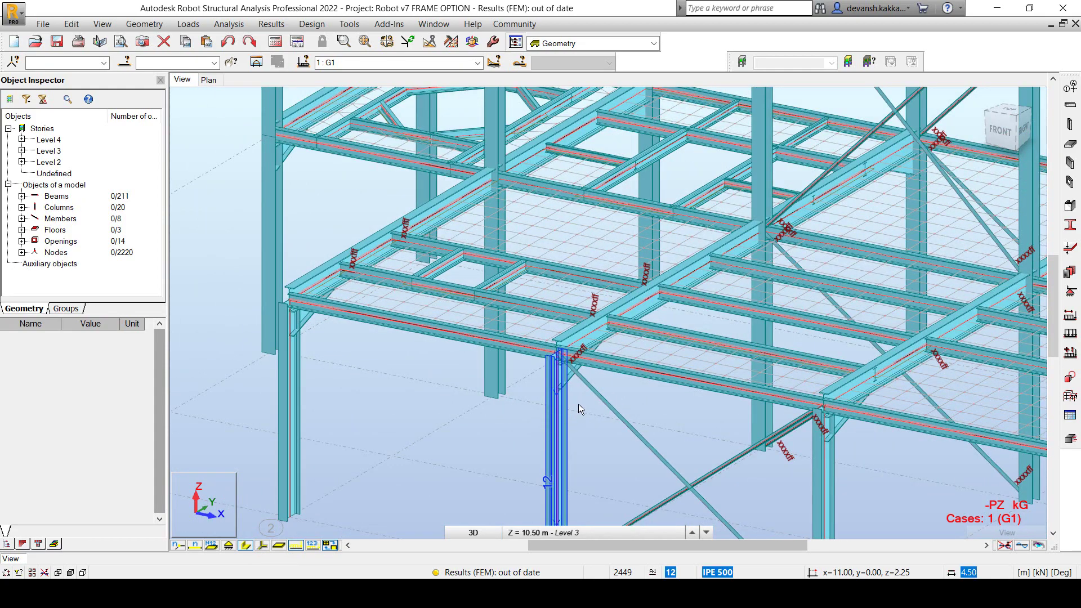
middle_drag(584, 436, 473, 400)
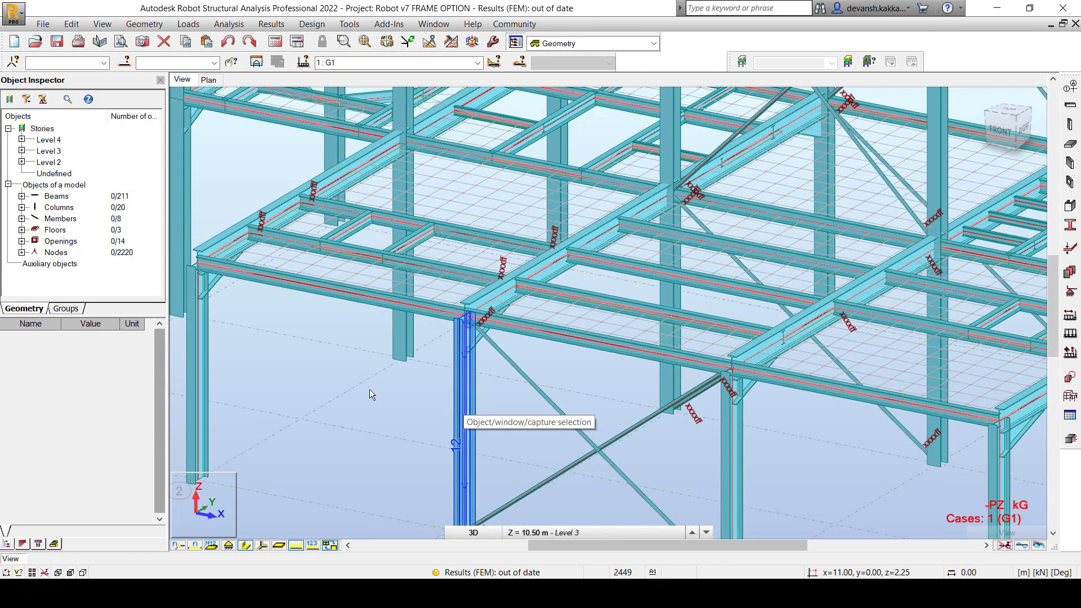
scroll(369, 390, down, 5)
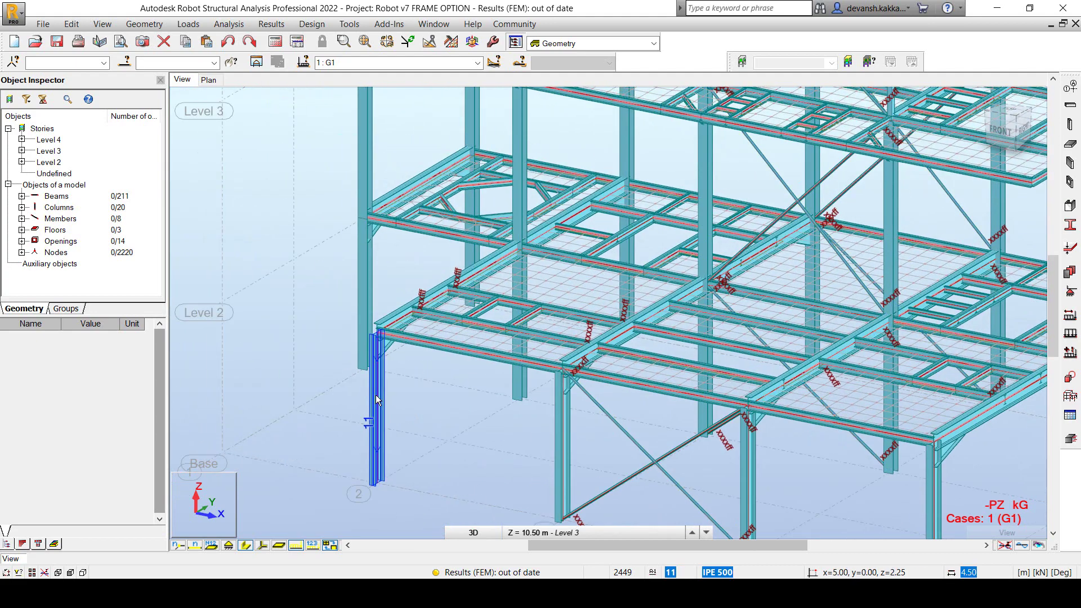
click(376, 394)
click(423, 400)
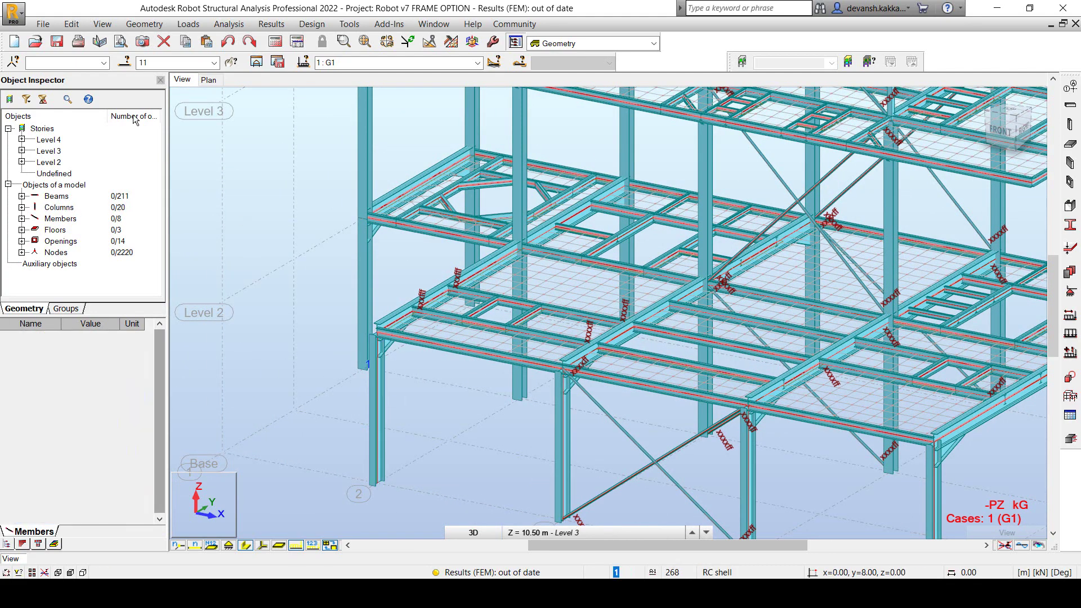
Rotate column 11 about its axis by applying the special gamma angle value +90°
click(144, 24)
mouse_move(275, 284)
click(309, 299)
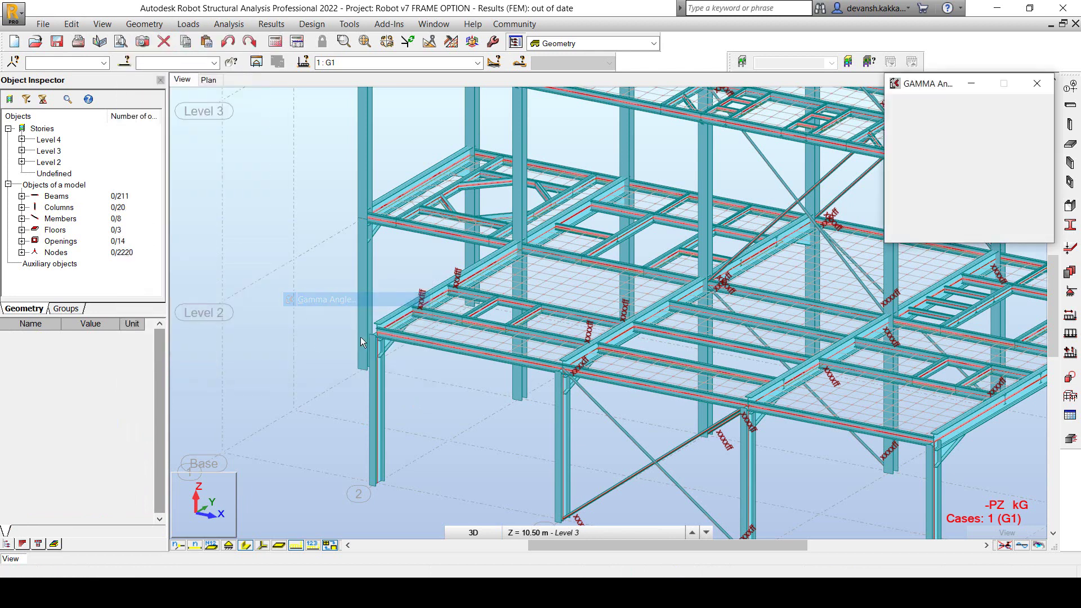
click(949, 147)
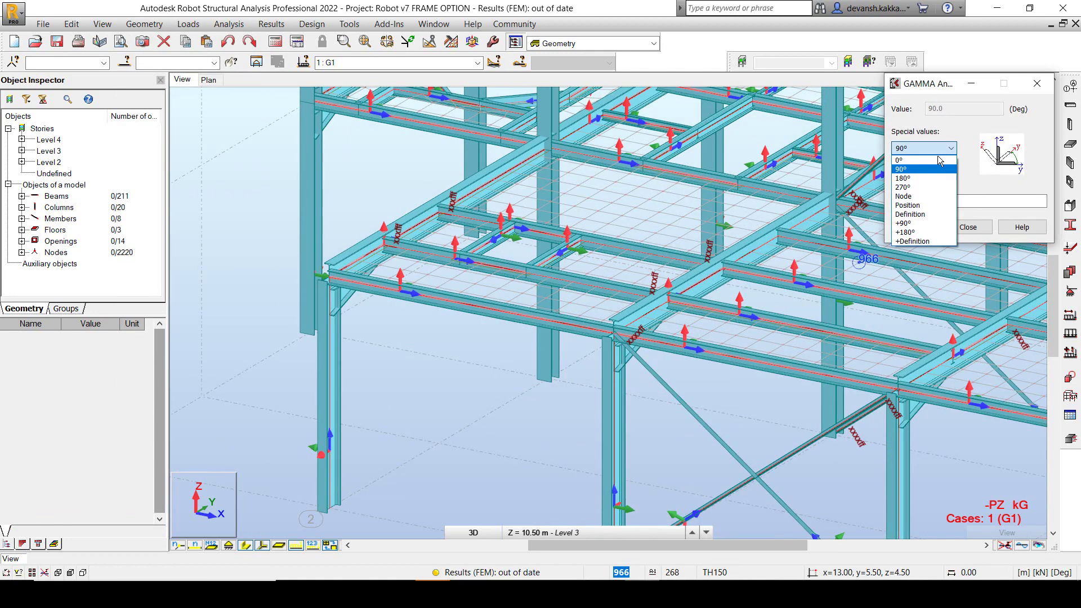
click(913, 223)
click(918, 204)
click(328, 397)
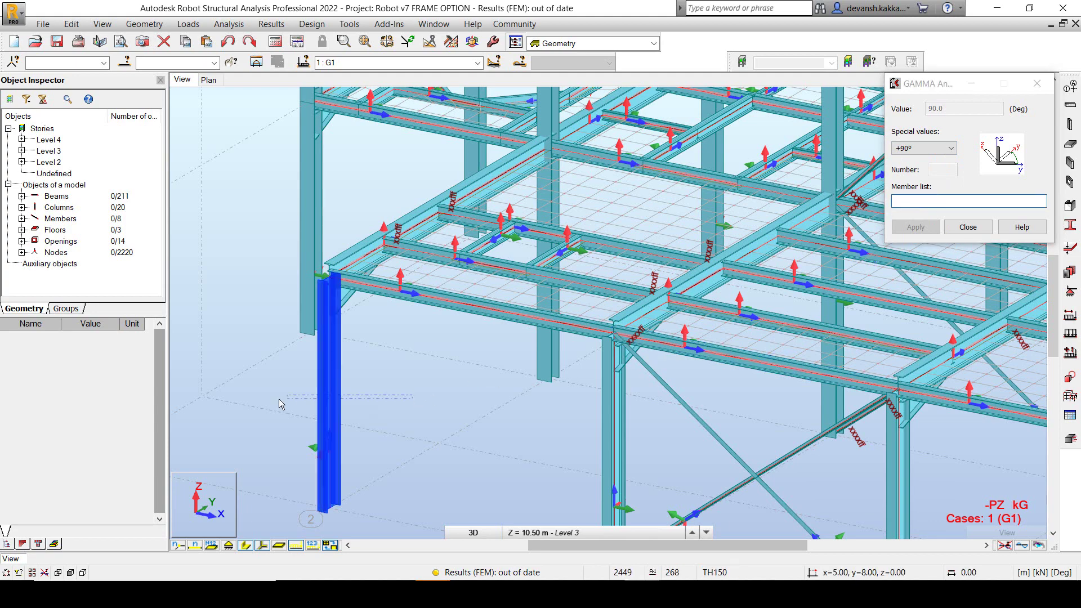
click(909, 230)
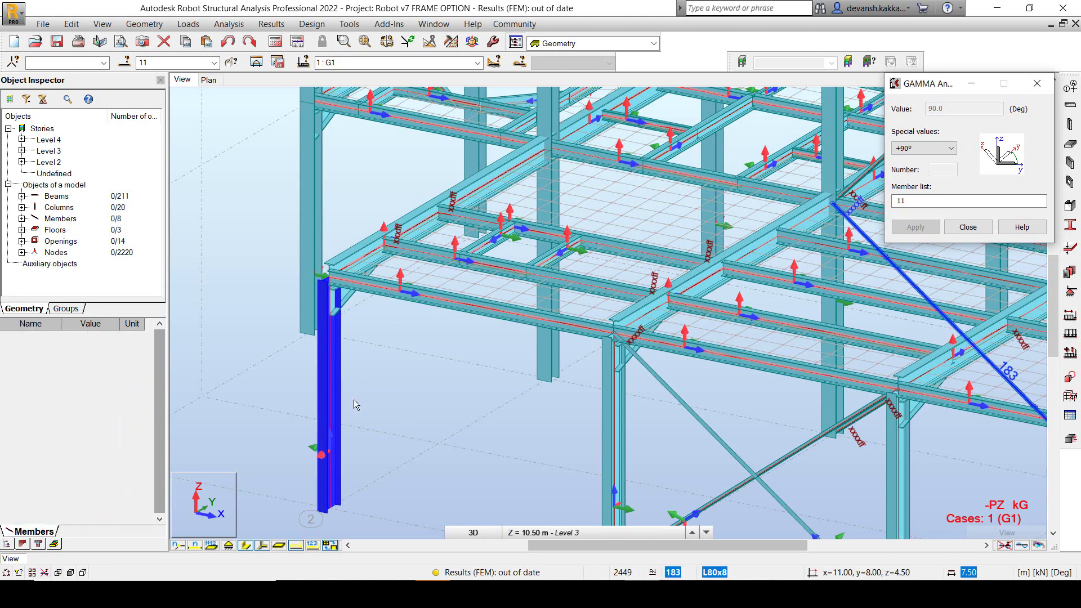
Inspect the rotated corner column 11 and undo its last gamma angle change
mouse_move(352, 362)
middle_down()
mouse_move(332, 380)
mouse_move(326, 372)
mouse_move(324, 395)
middle_up()
scroll(329, 392, down, 2)
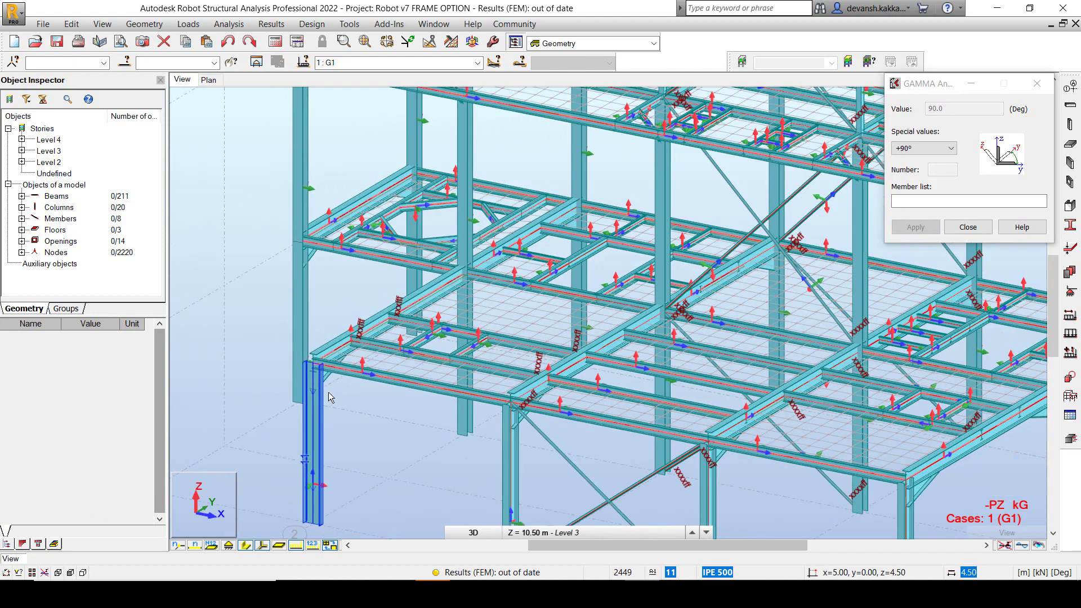
middle_drag(388, 417, 329, 357)
scroll(245, 324, up, 1)
click(244, 323)
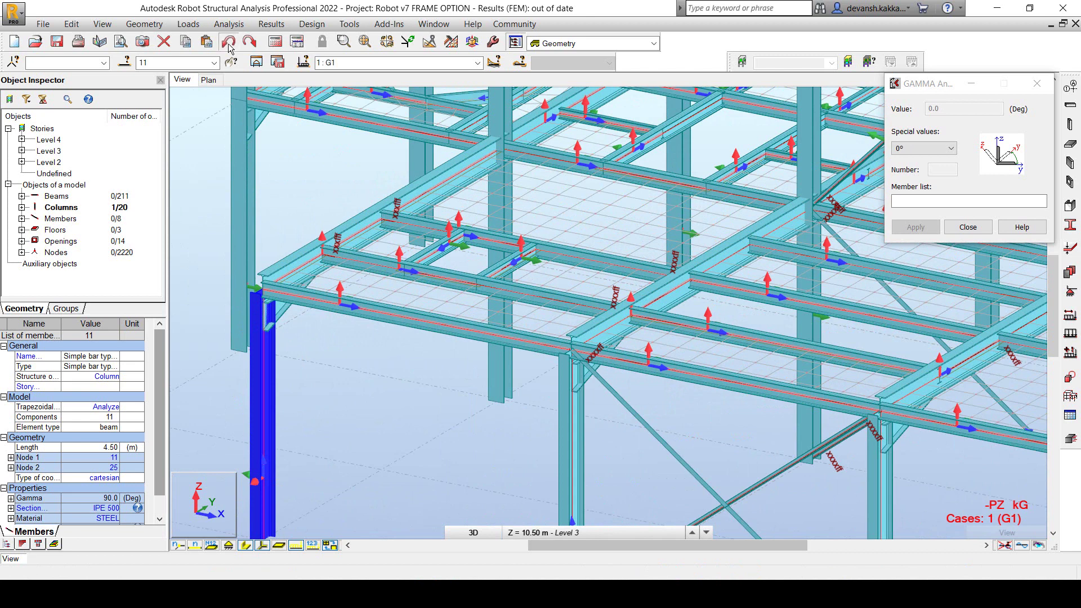
click(342, 377)
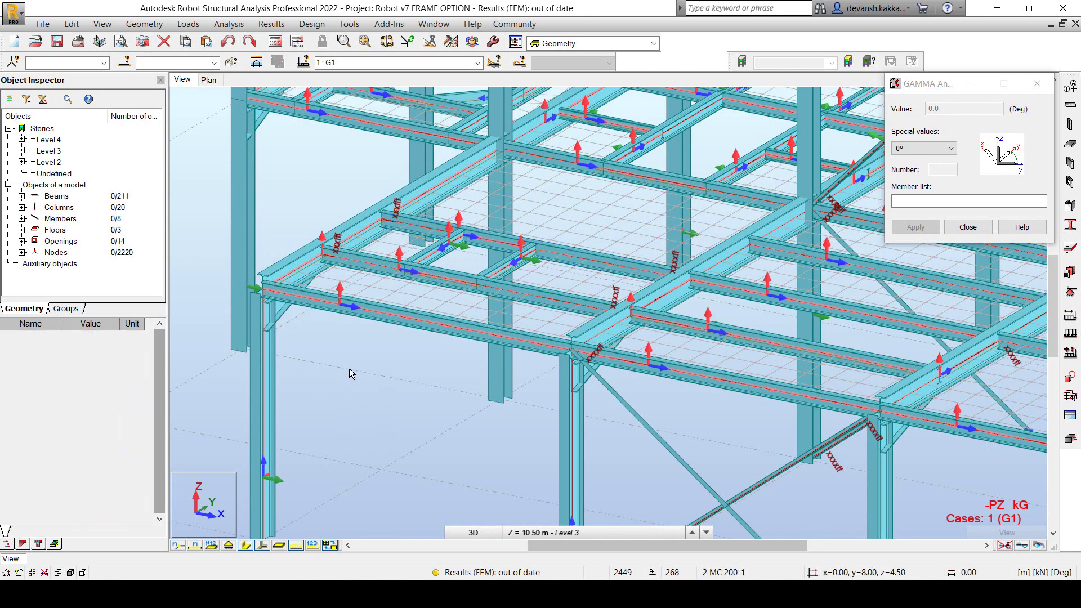
scroll(351, 369, down, 1)
middle_drag(352, 367, 315, 311)
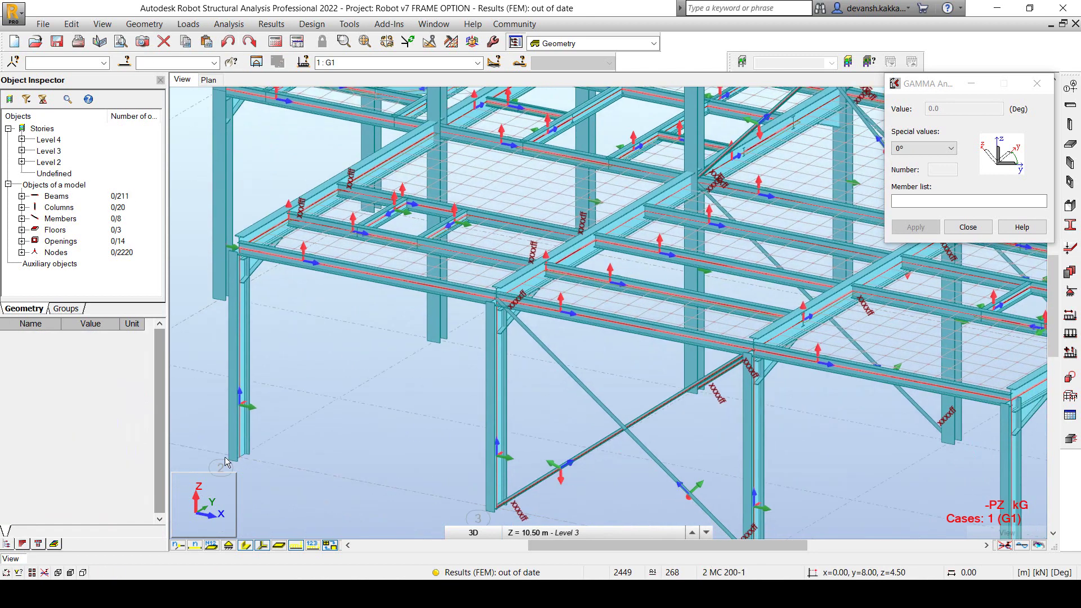
Examine the local axes of the columns with the section shapes temporarily hidden, and close the gamma angle settings
click(246, 545)
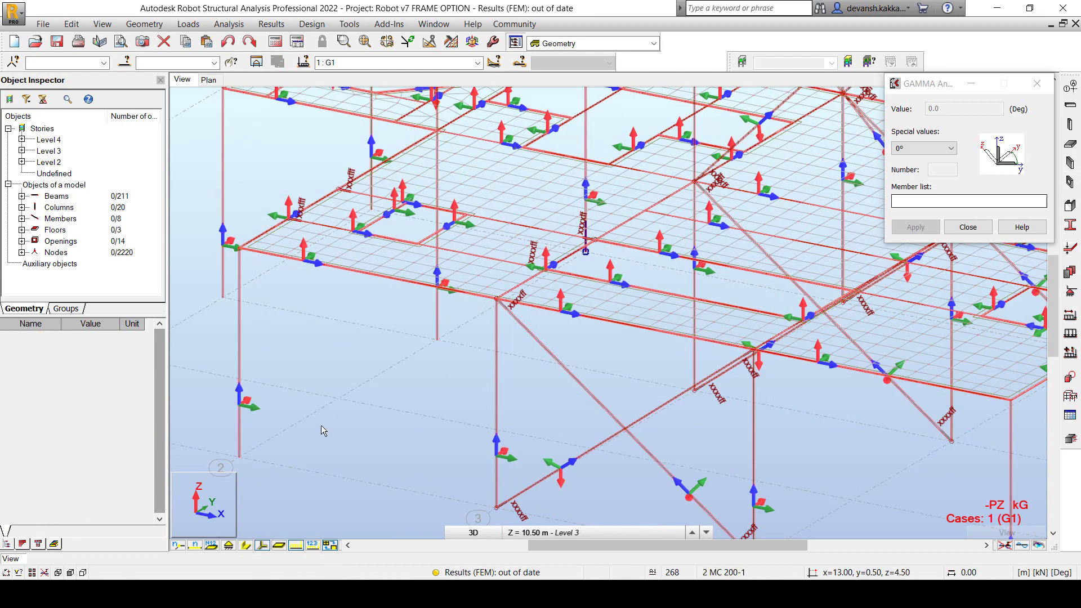
scroll(236, 409, up, 3)
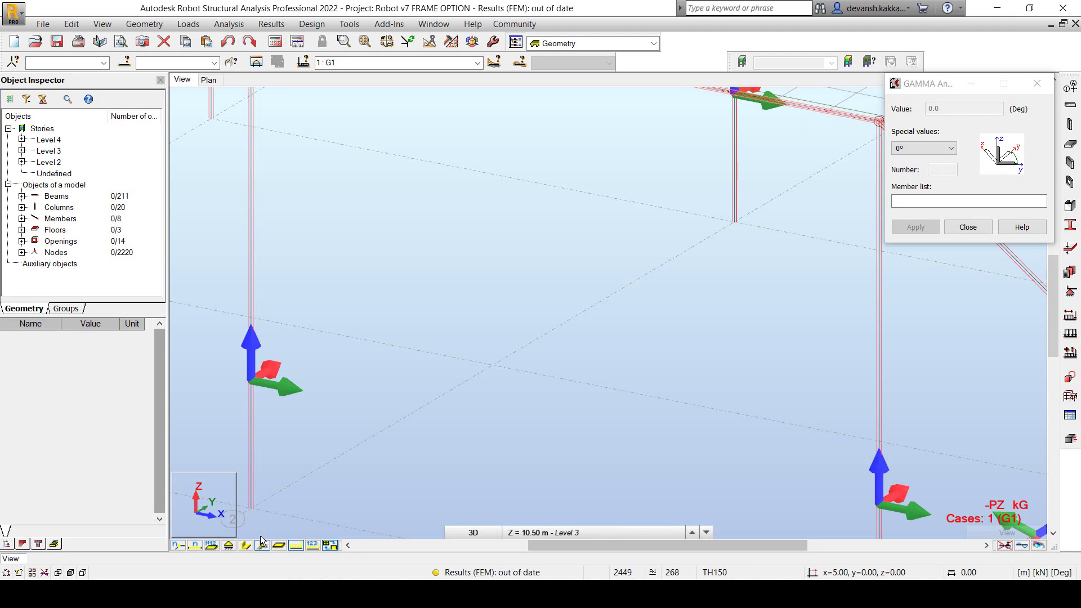
click(246, 546)
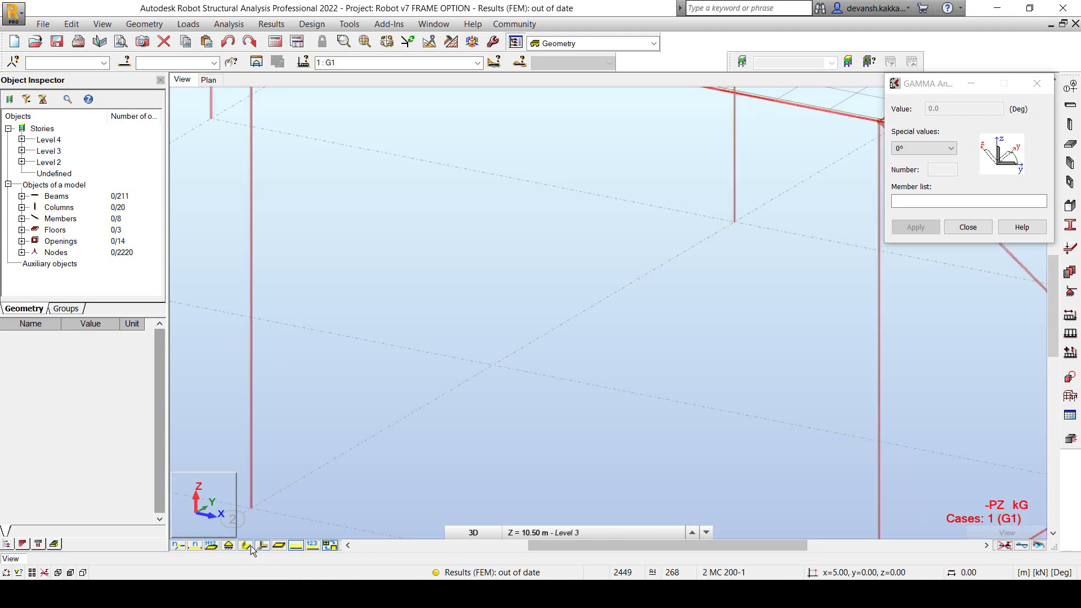
scroll(395, 443, down, 6)
middle_drag(394, 443, 334, 455)
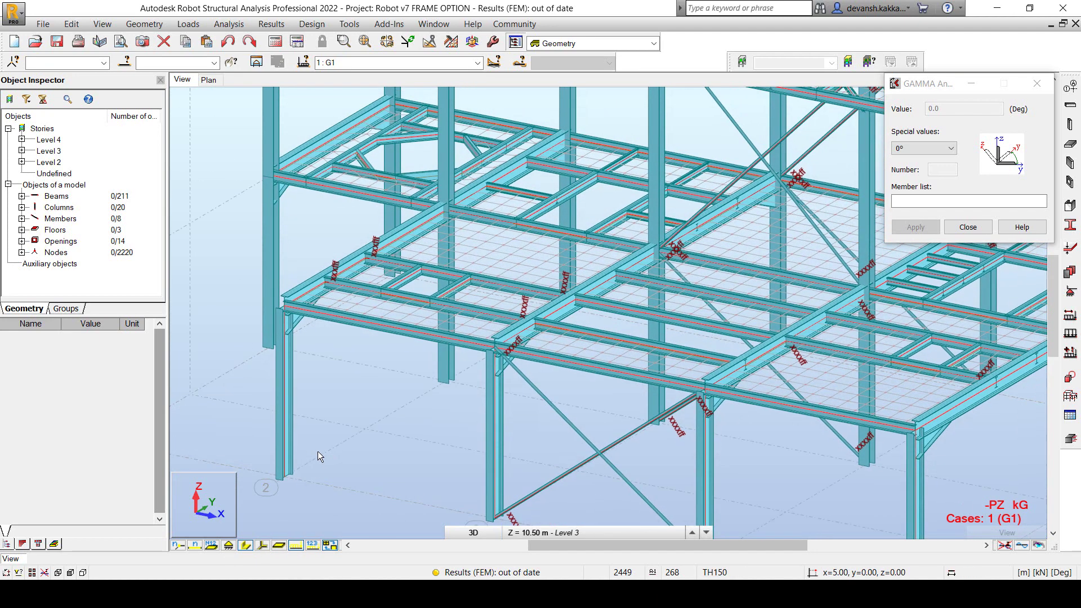
scroll(318, 451, down, 1)
click(968, 227)
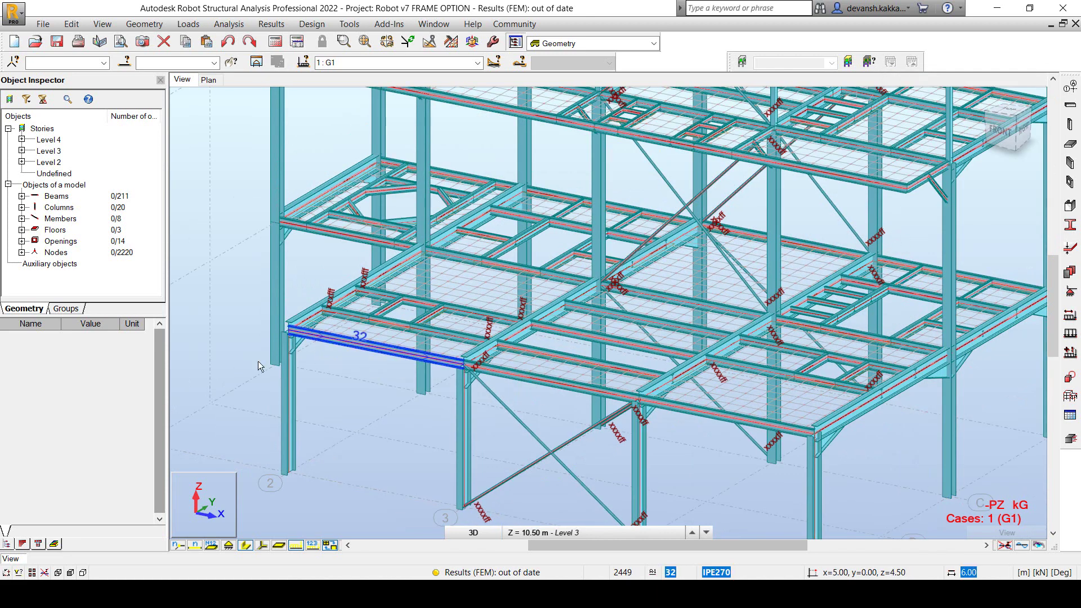
Open the advanced properties for members and hide the section shapes to expose the short diagonal braces below Level 3
click(142, 23)
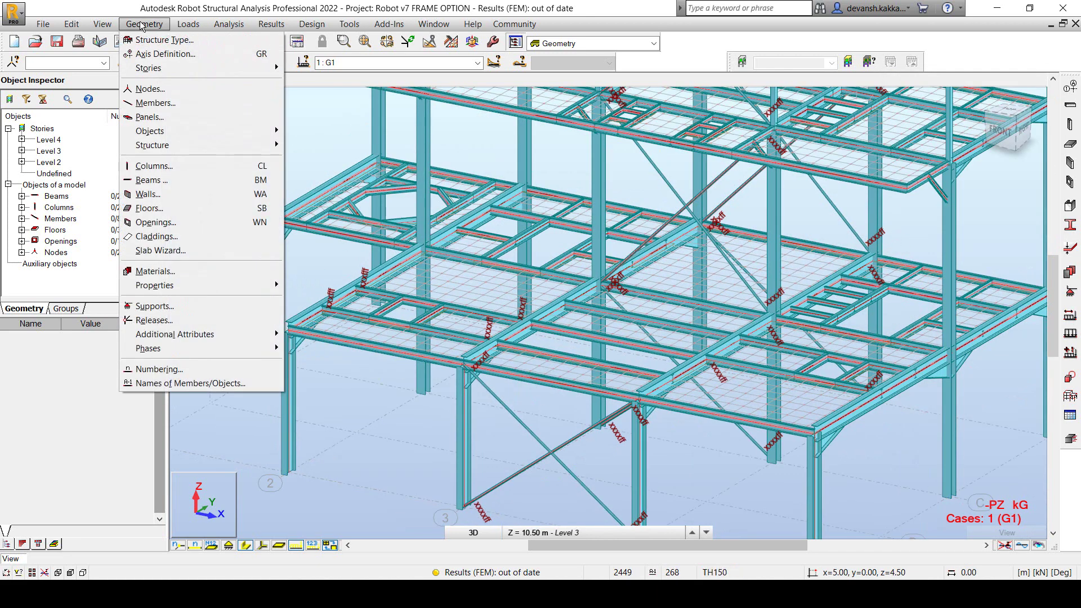
mouse_move(265, 335)
click(331, 404)
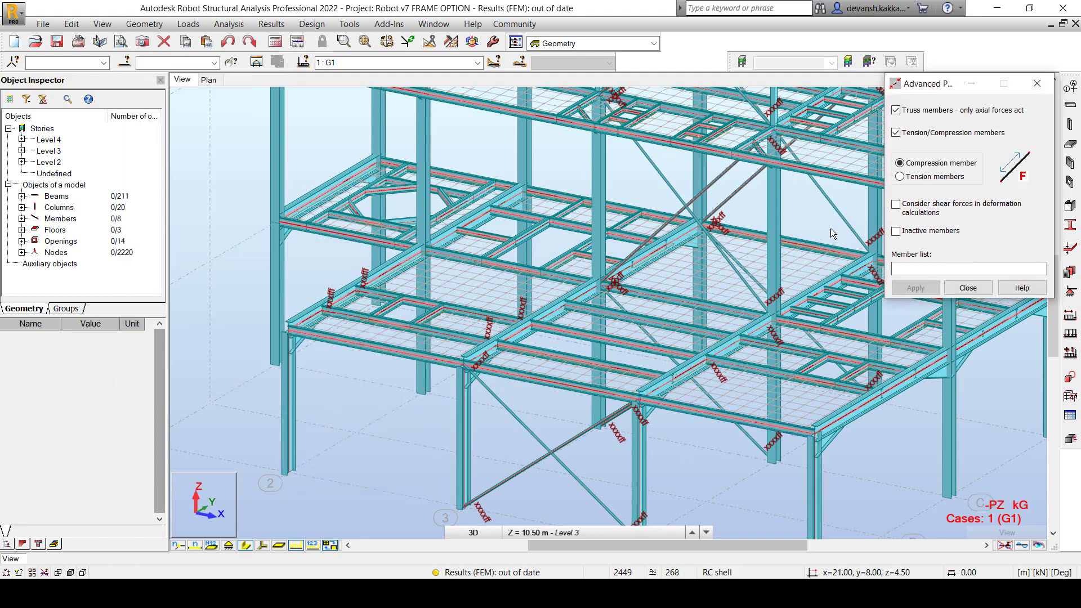
middle_drag(661, 286, 494, 295)
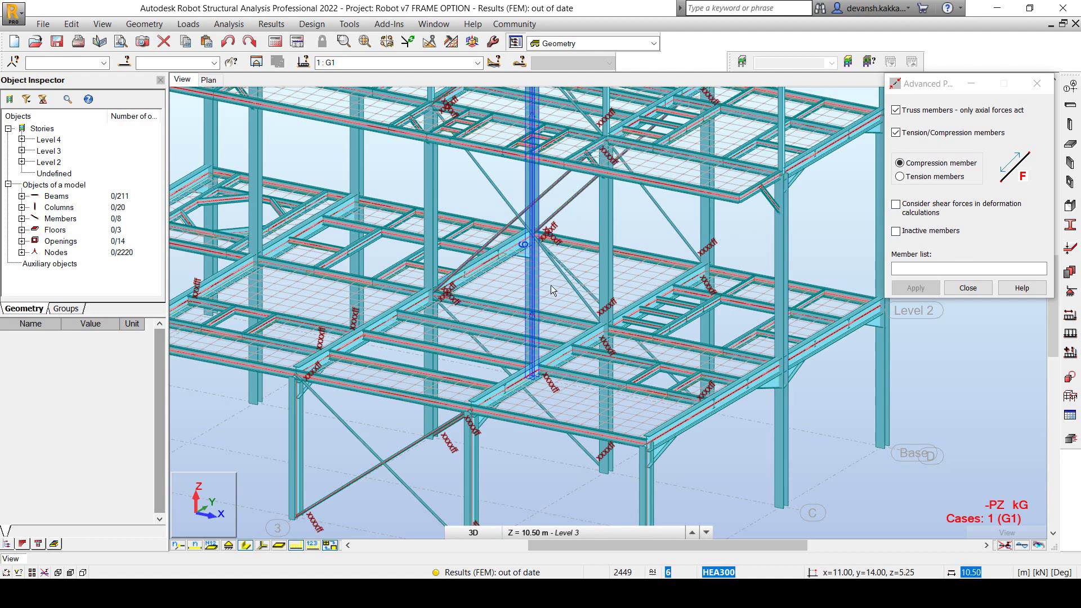
mouse_move(606, 279)
shift+middle_down()
mouse_move(572, 254)
mouse_move(508, 271)
mouse_move(563, 287)
mouse_move(600, 287)
mouse_move(634, 266)
mouse_move(660, 281)
mouse_move(677, 271)
shift+middle_up()
scroll(524, 285, down, 3)
middle_drag(548, 276, 463, 322)
scroll(461, 317, up, 3)
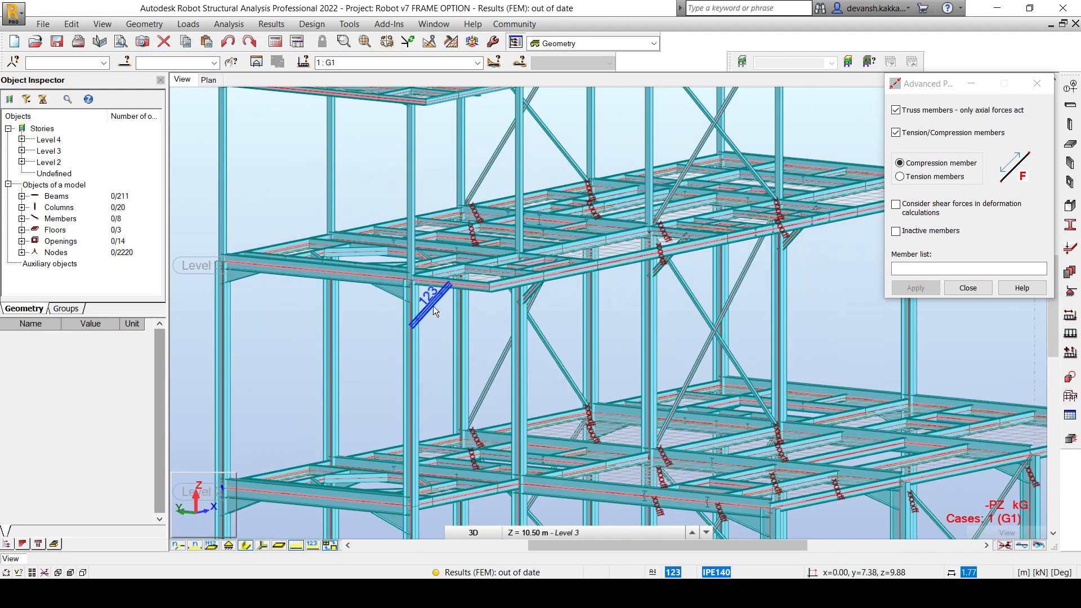
scroll(567, 313, up, 2)
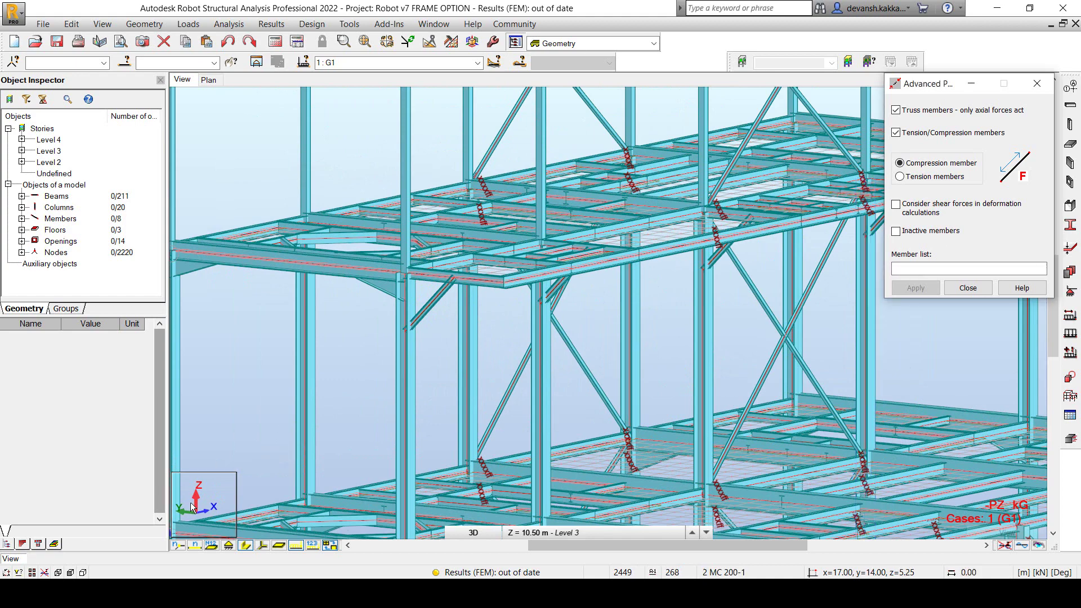
click(244, 545)
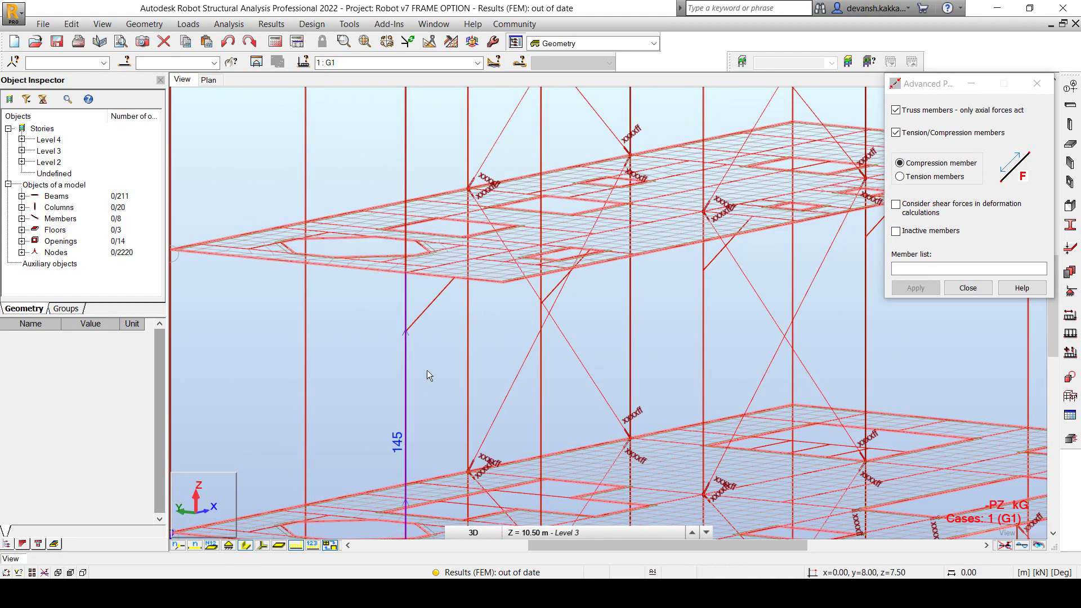
shift+middle_drag(585, 344, 604, 336)
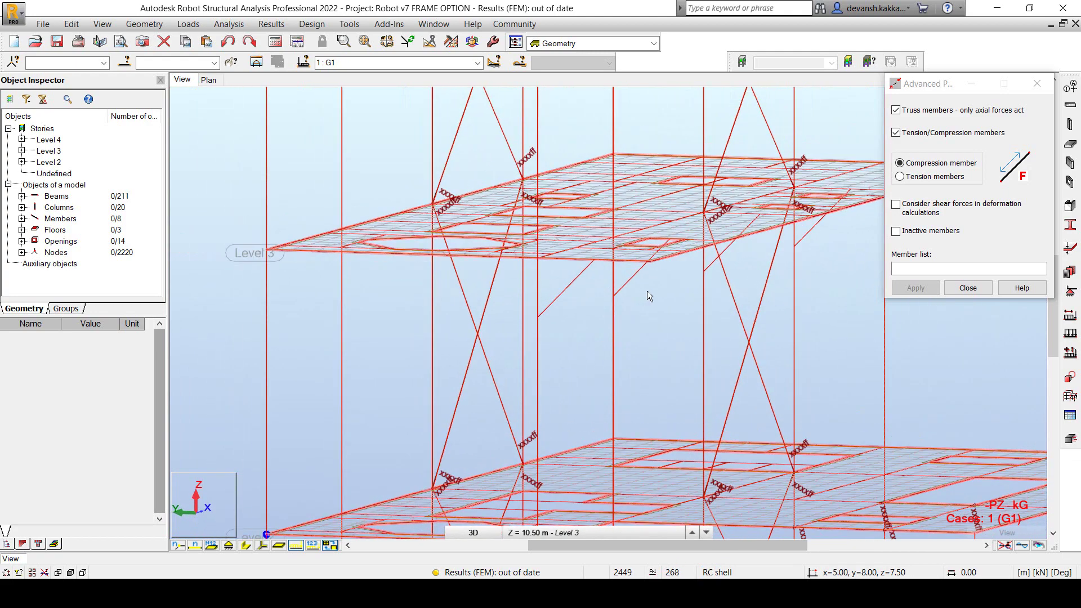
Apply truss-member behaviour without the tension/compression option to the two short diagonal braces below Level 3, and close the advanced properties
click(896, 134)
click(897, 133)
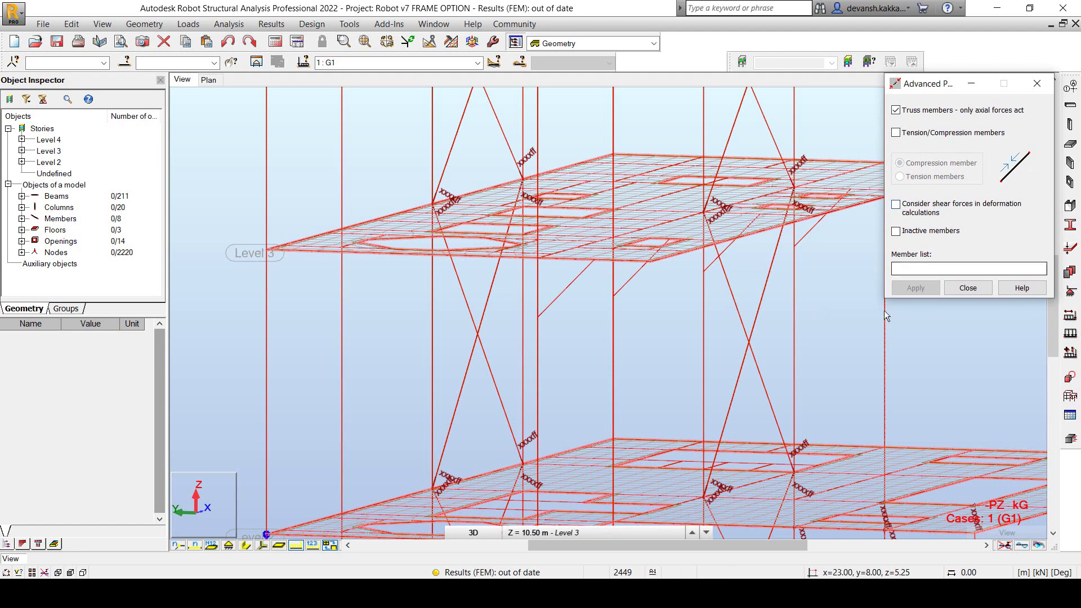
click(570, 283)
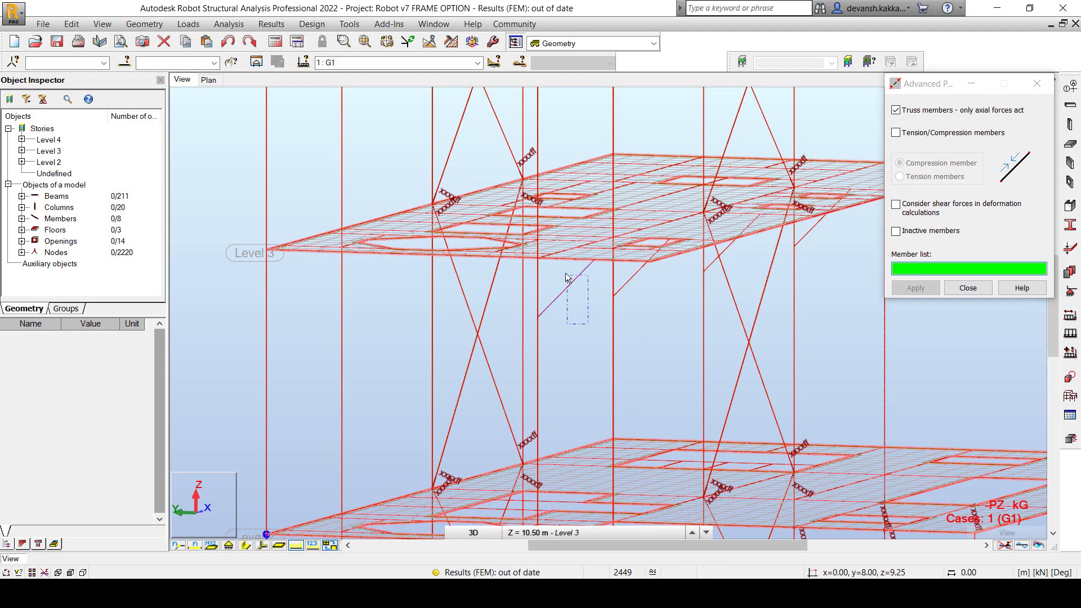
ctrl+click(633, 276)
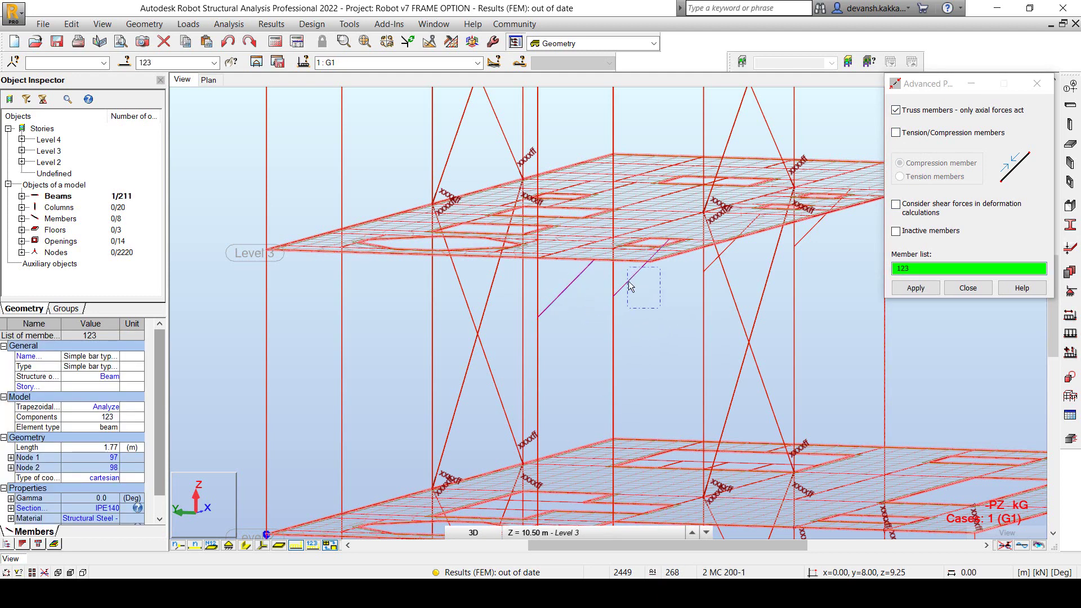
click(917, 288)
click(604, 302)
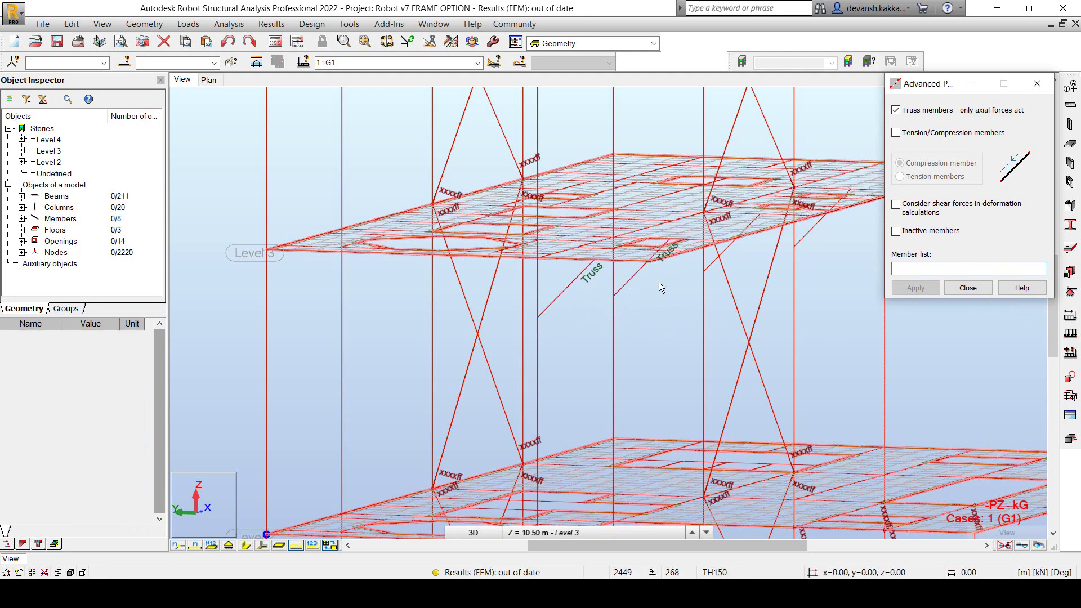
click(966, 288)
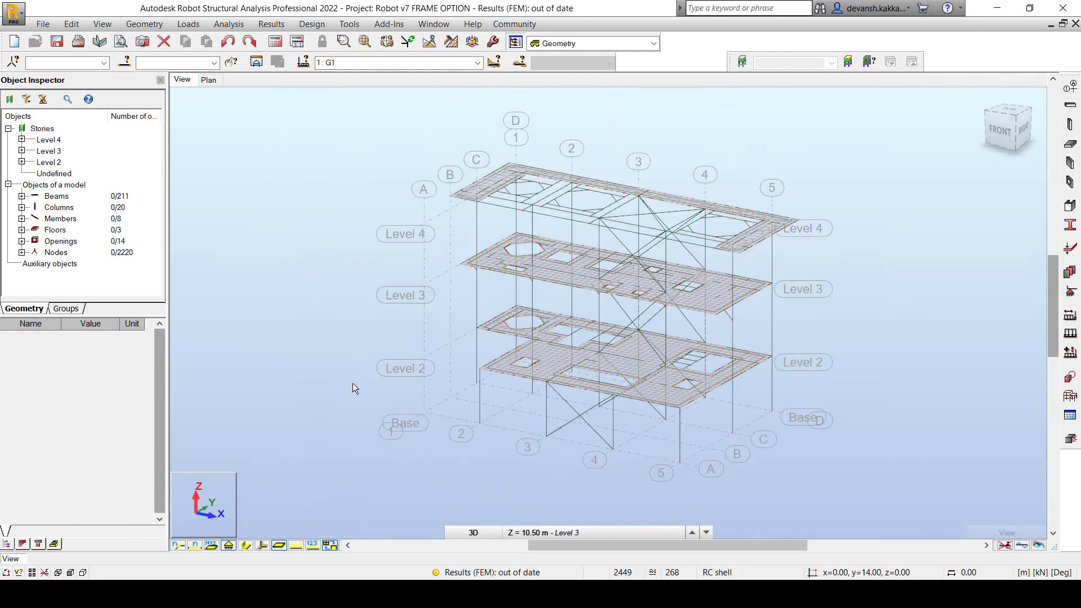
Open the support definitions and review the new, Fixed and Pinned support types, including the linear and planar variants
click(157, 27)
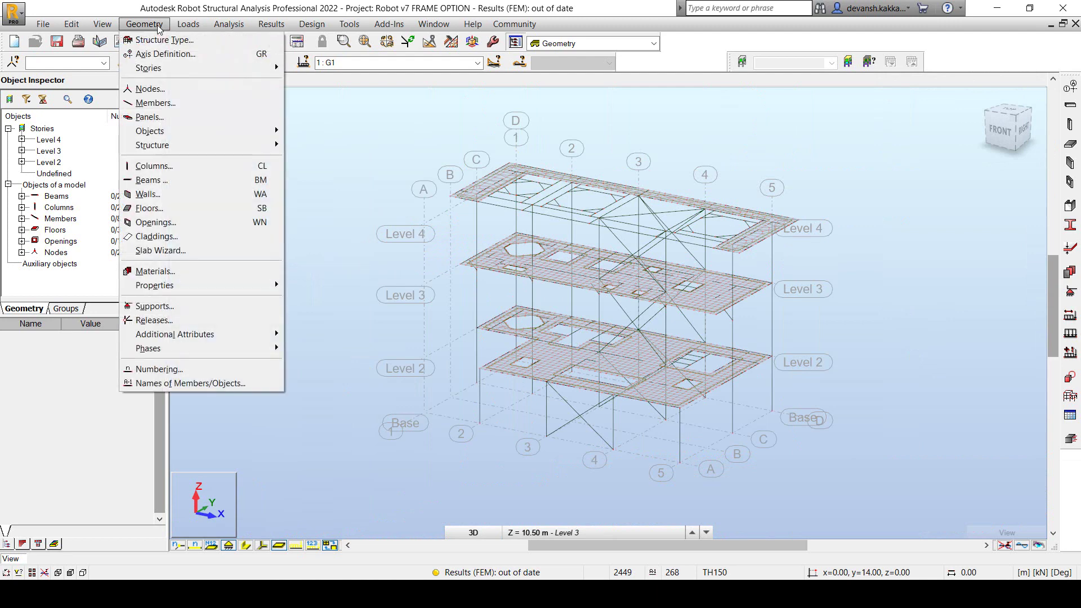
click(167, 307)
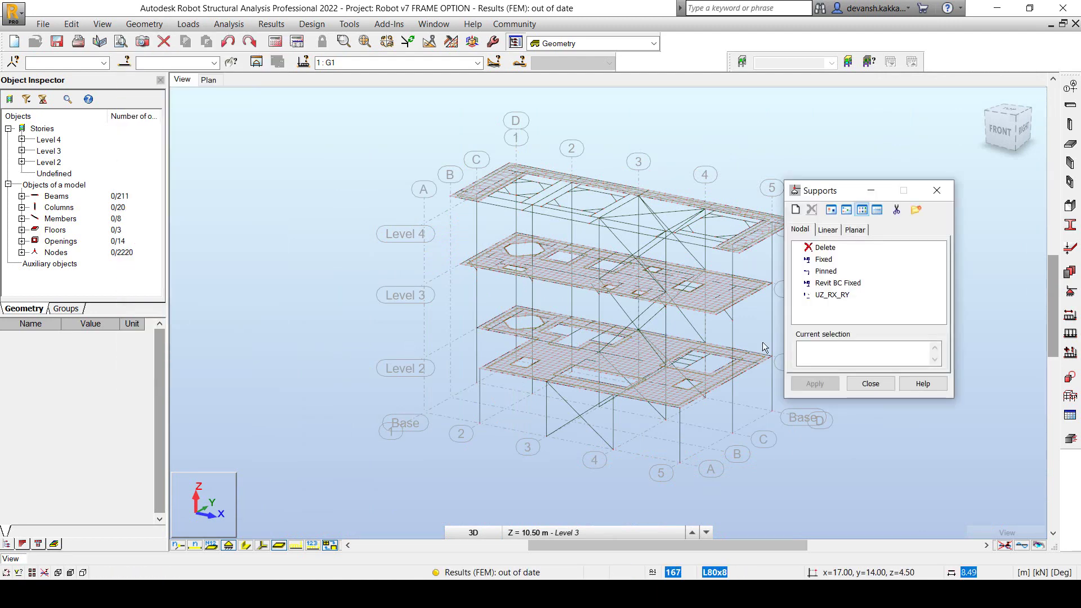
click(796, 210)
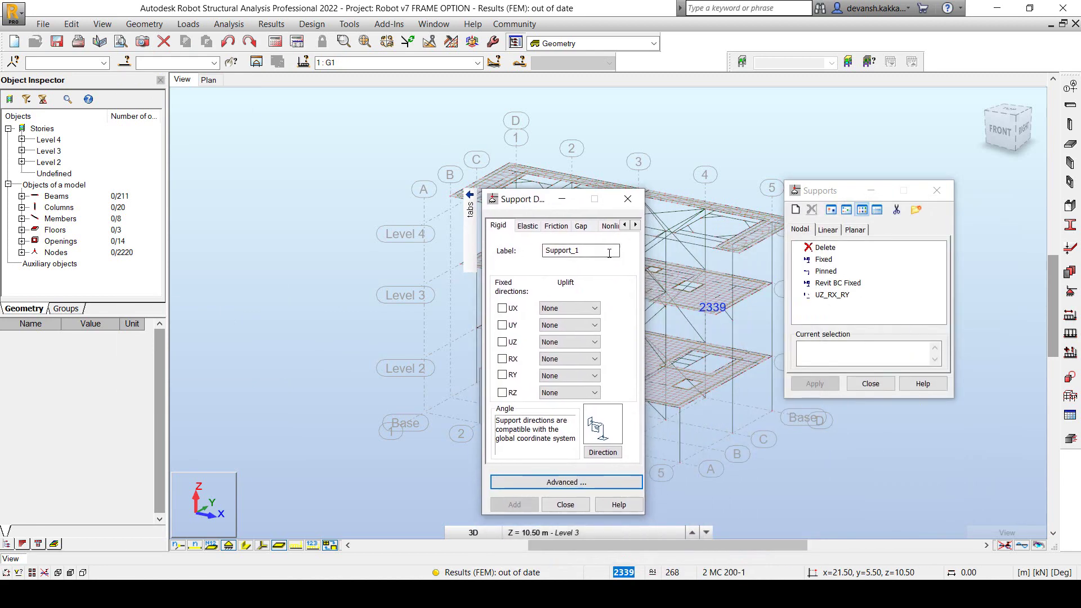
double_click(823, 259)
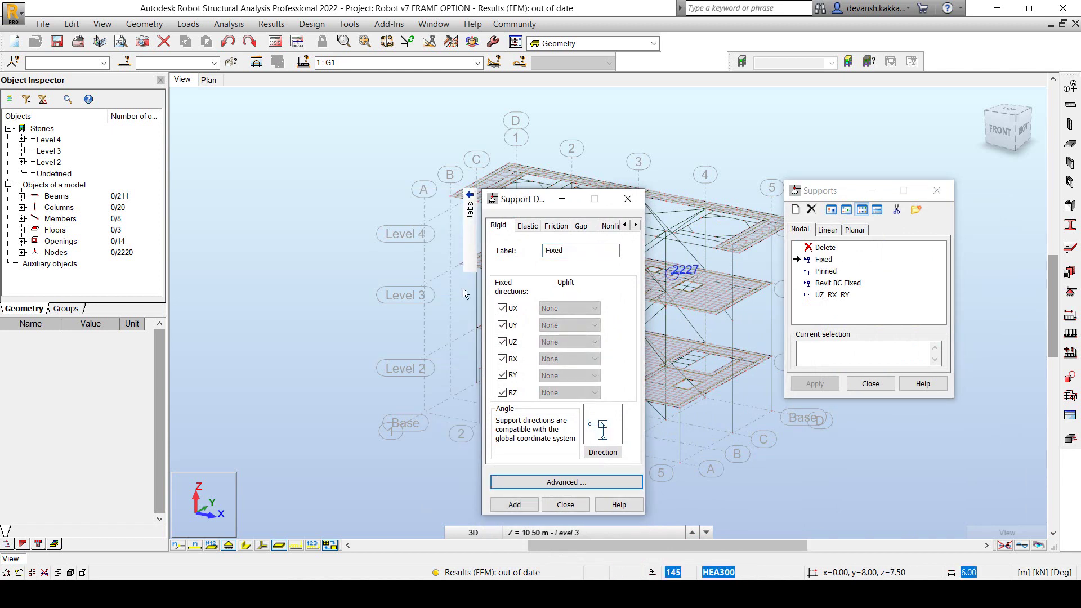
double_click(825, 271)
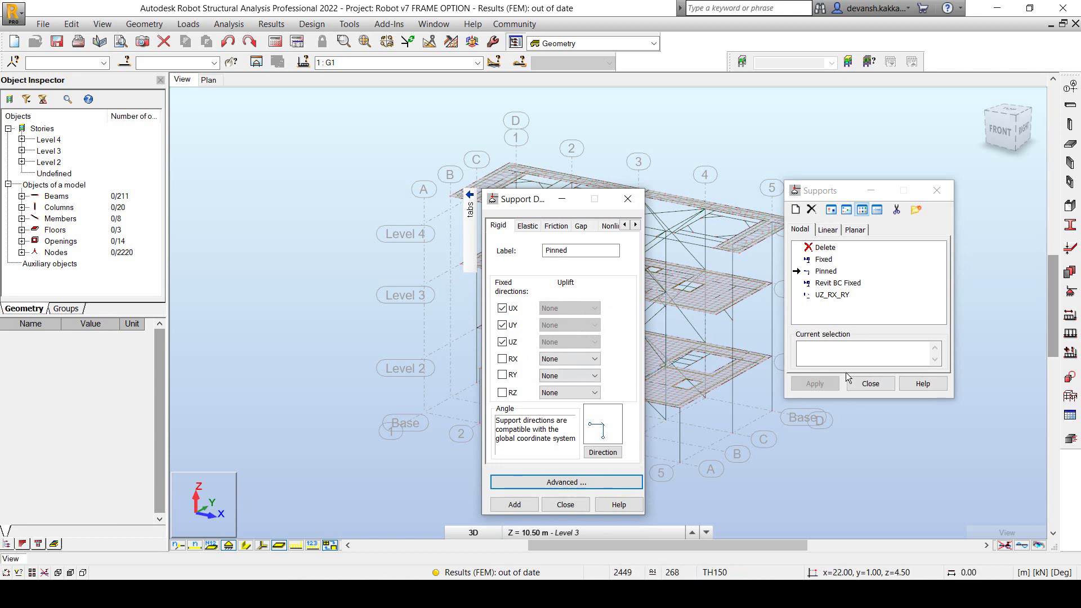
click(832, 231)
click(854, 230)
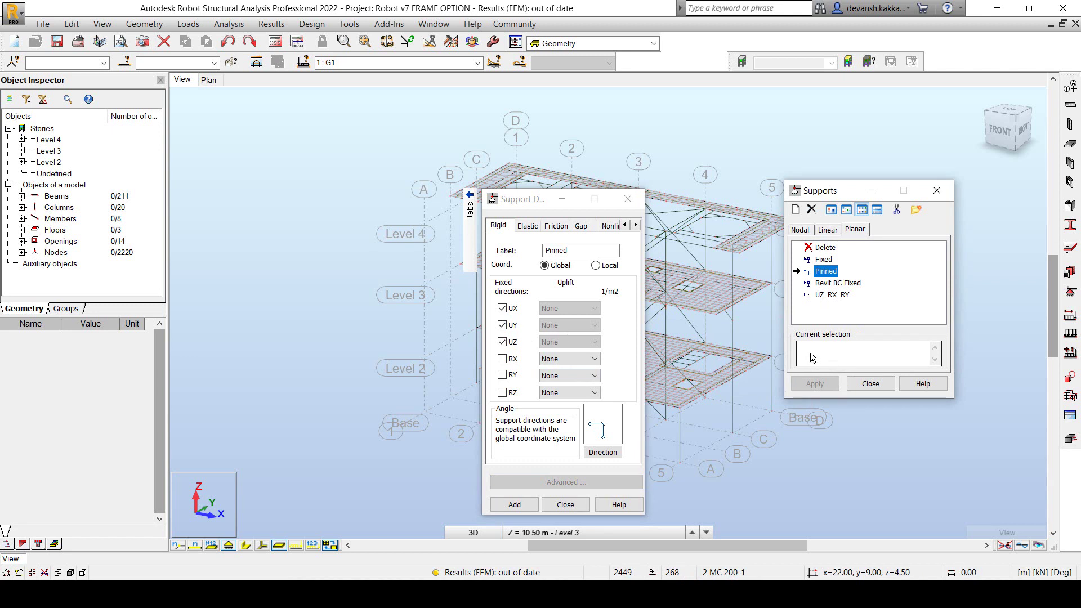
Examine the Pinned support's elastic coefficients, the building soils K calculation and its rigid directions, and close the support definition
click(527, 225)
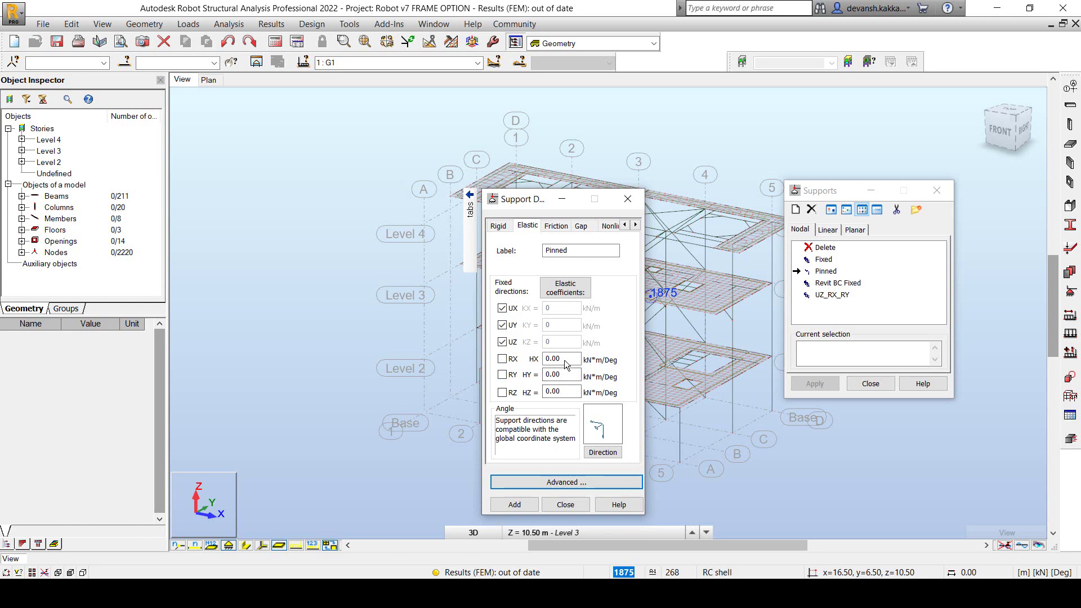
click(566, 291)
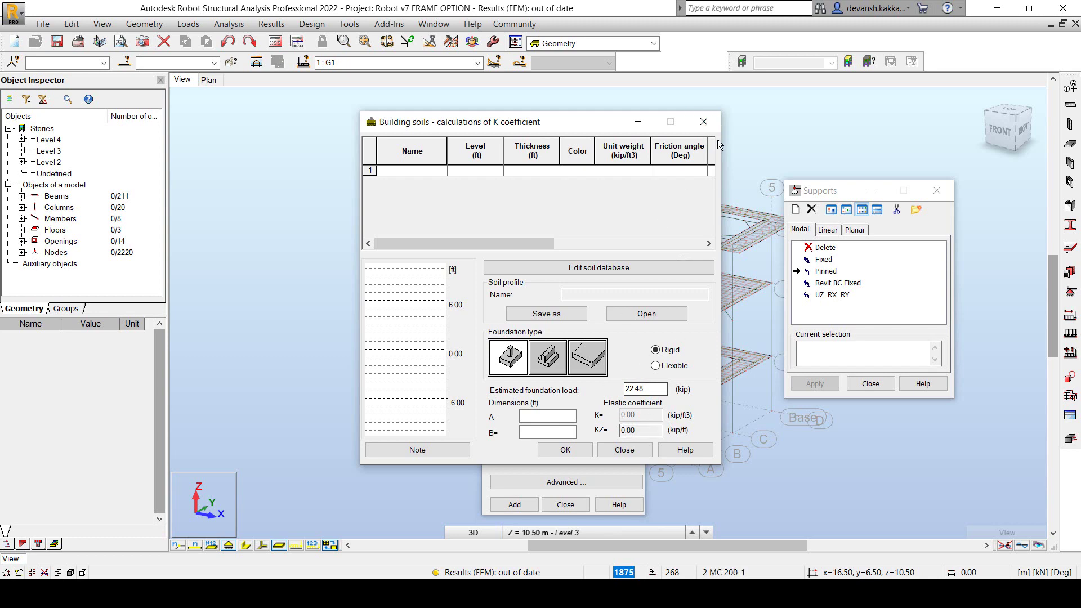
click(703, 122)
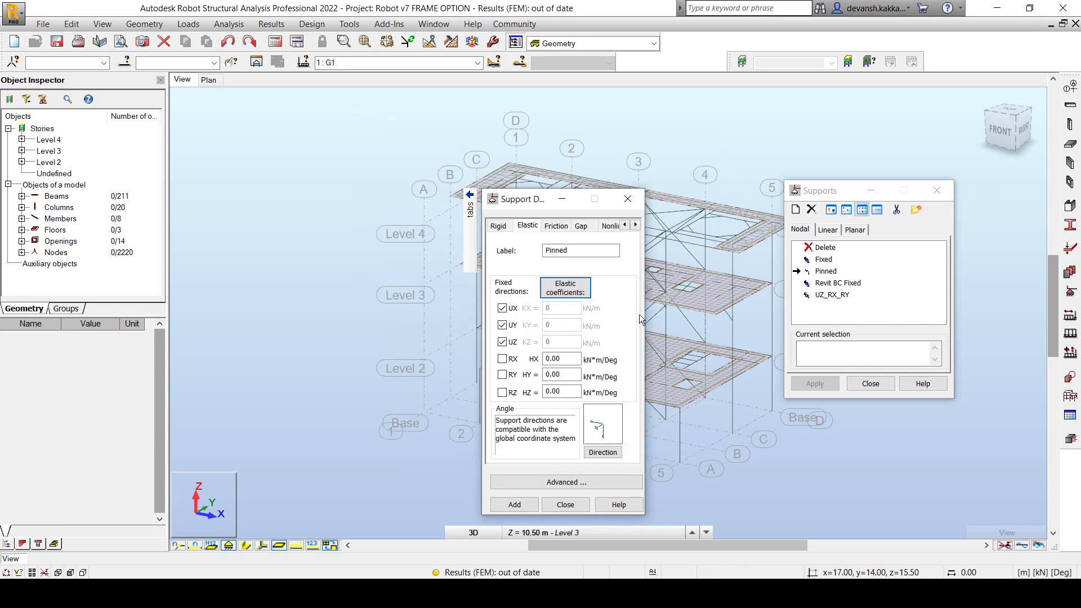
click(498, 225)
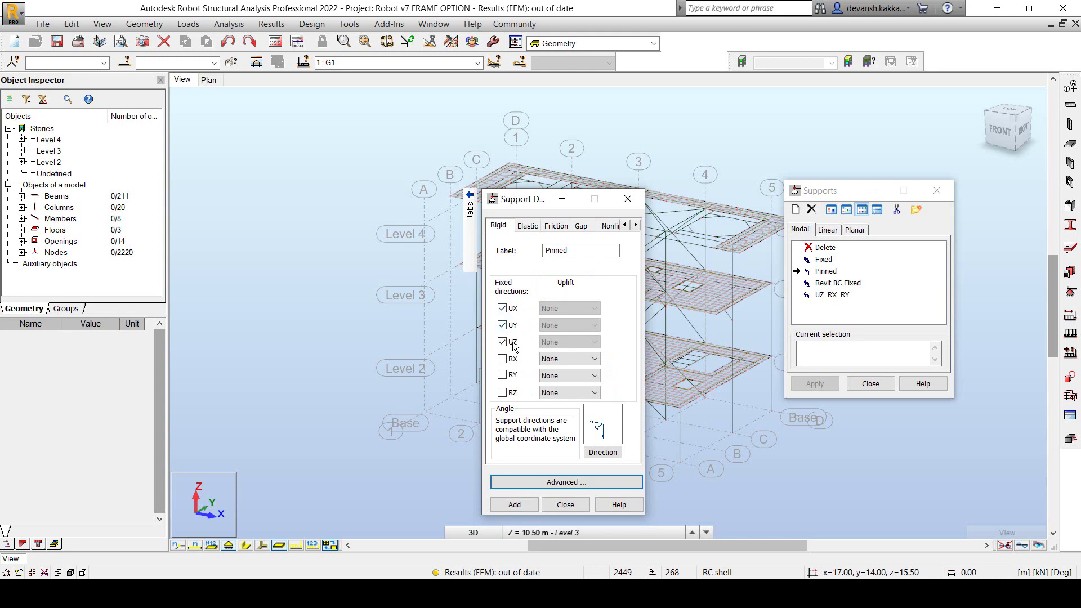
click(628, 199)
Assign the Fixed nodal support to all column base nodes 1to14 using the front view, and inspect the supports in 3D
click(825, 271)
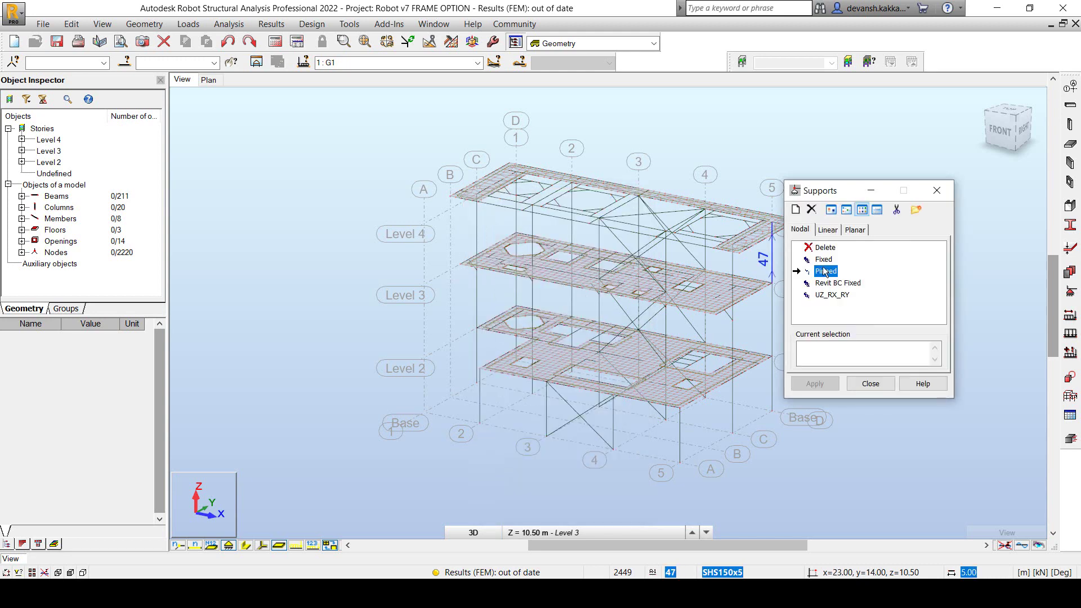
click(823, 259)
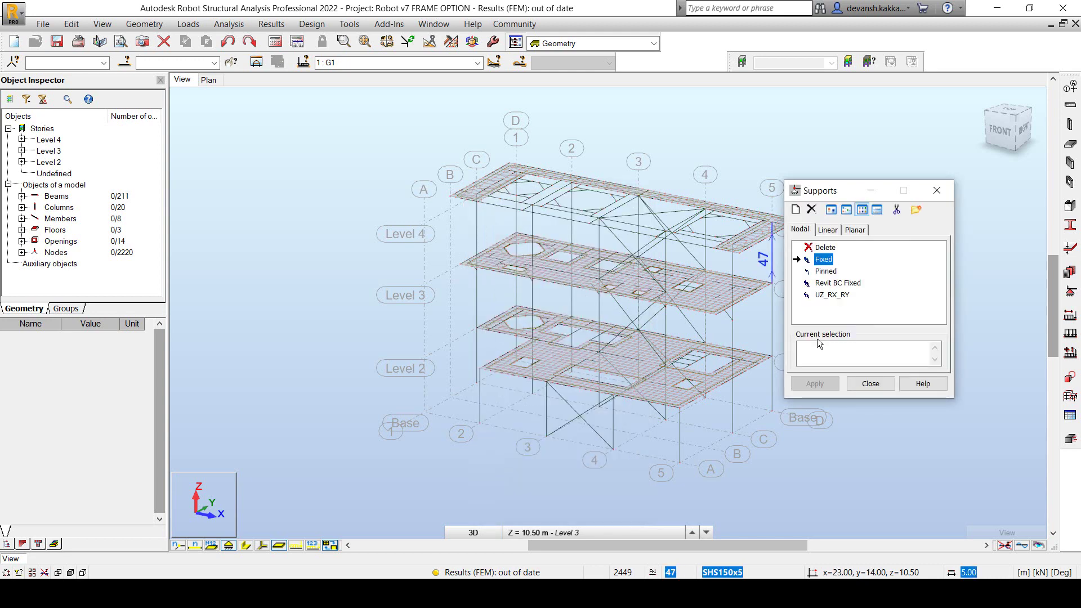
click(996, 142)
drag(423, 409, 860, 470)
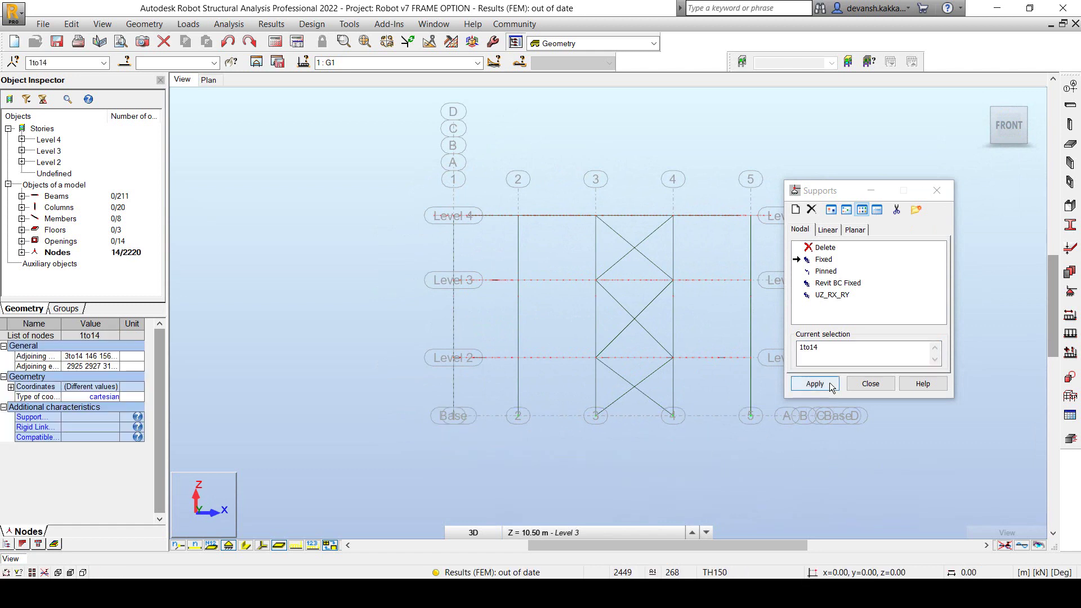
click(831, 386)
click(875, 385)
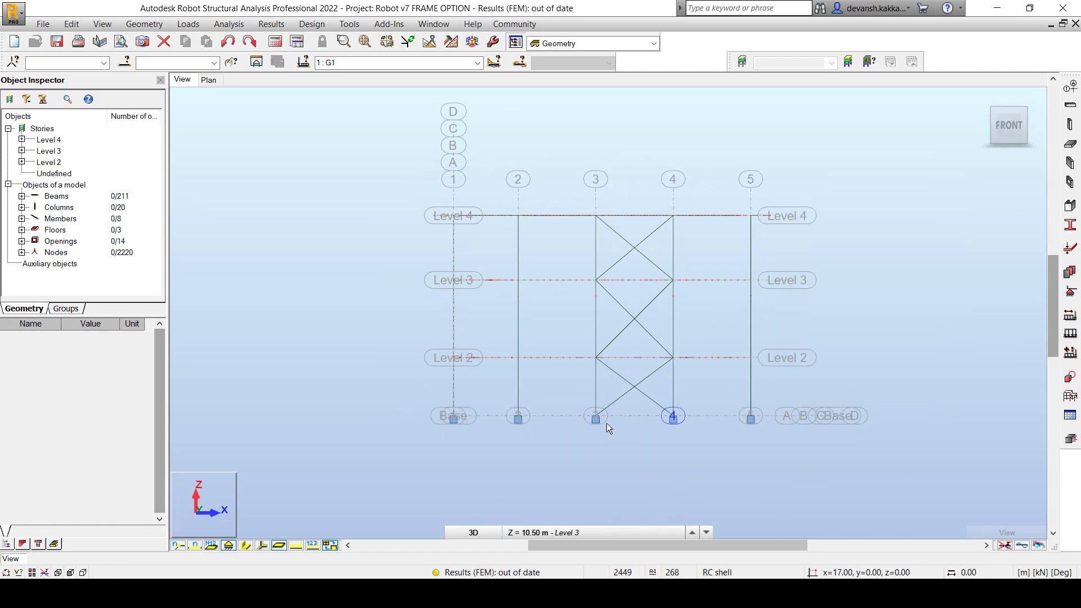
shift+middle_drag(478, 451, 513, 473)
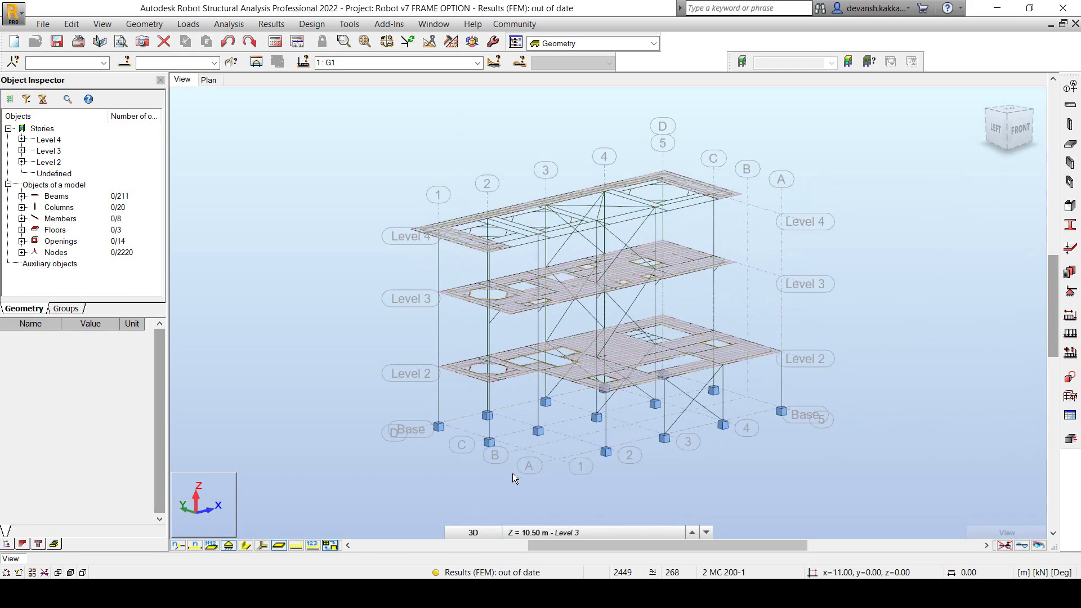
scroll(568, 475, up, 3)
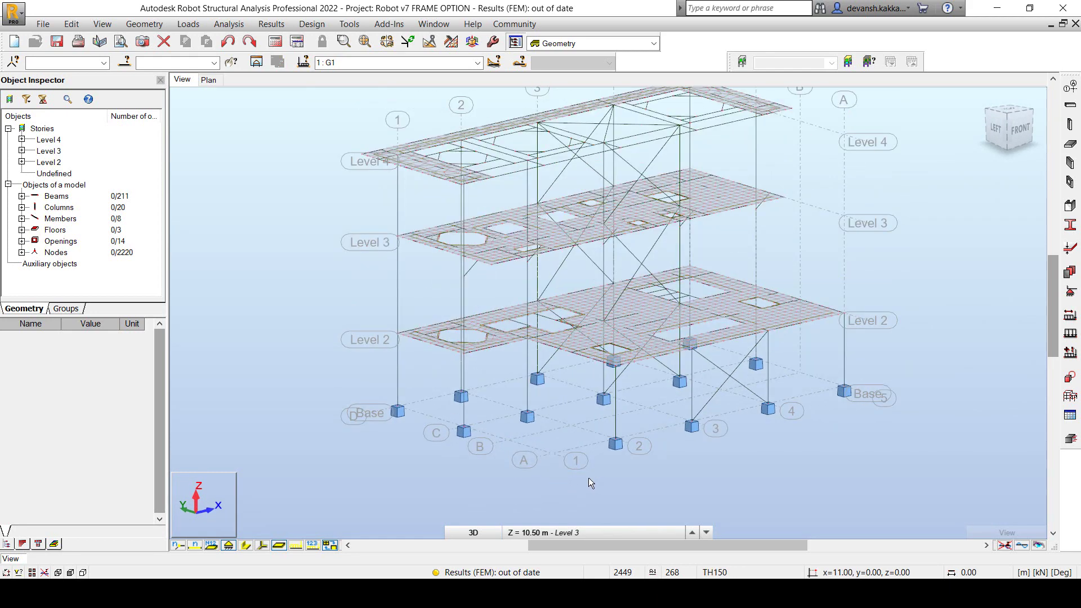